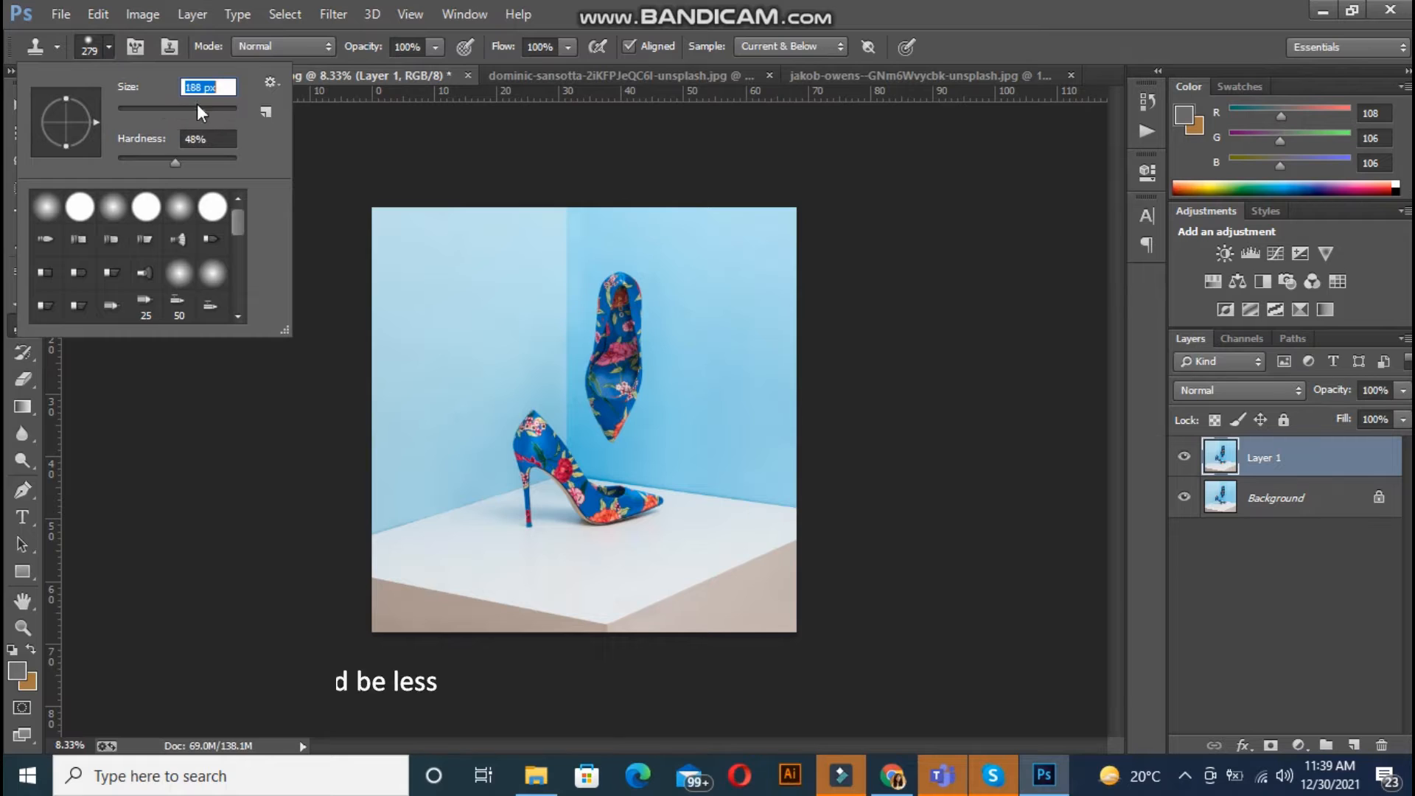
# Set the Clone Stamp to a soft round 296 px brush with 32% hardness, sampling Current & Below.
pyautogui.click(46, 206)
pyautogui.moveTo(119, 163); pyautogui.dragTo(156, 163)
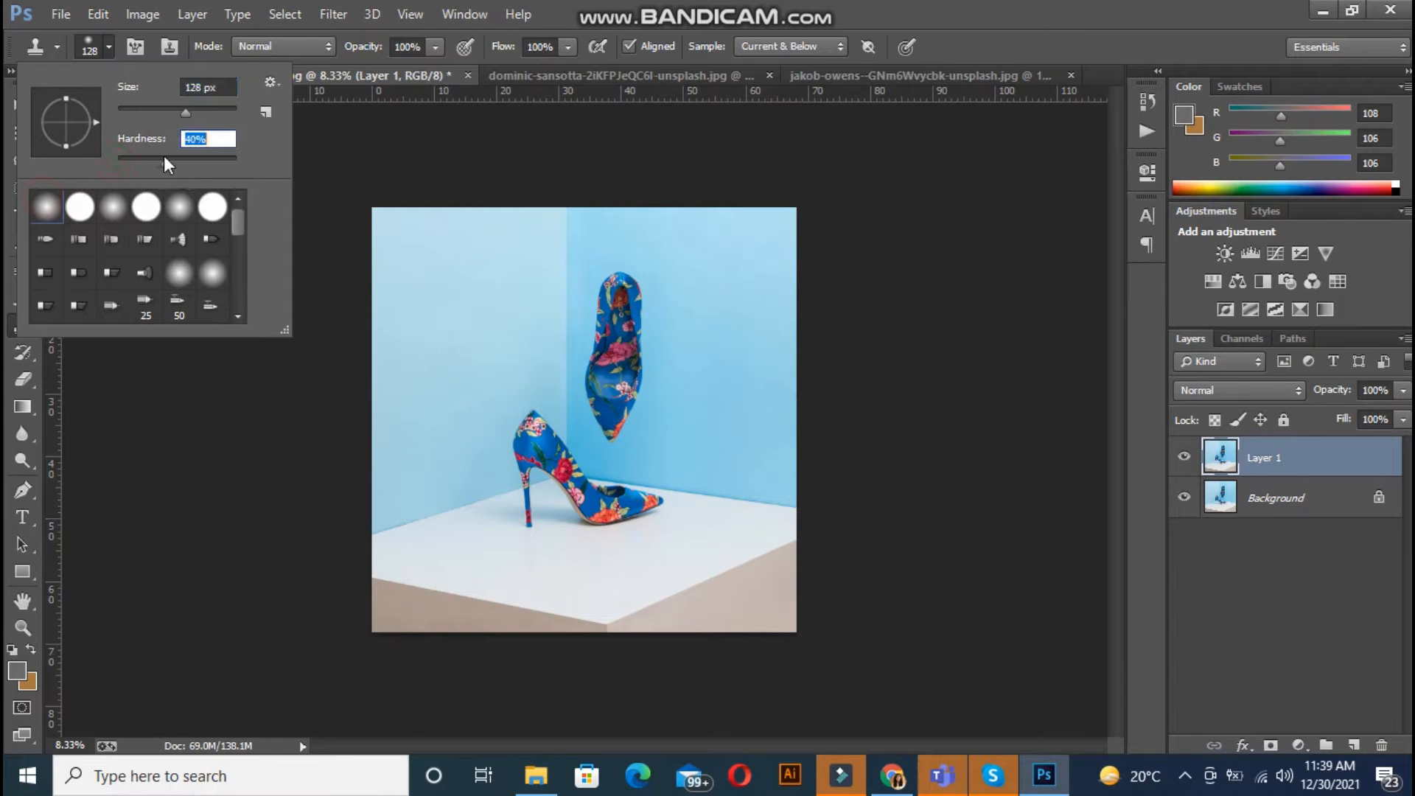
pyautogui.click(314, 158)
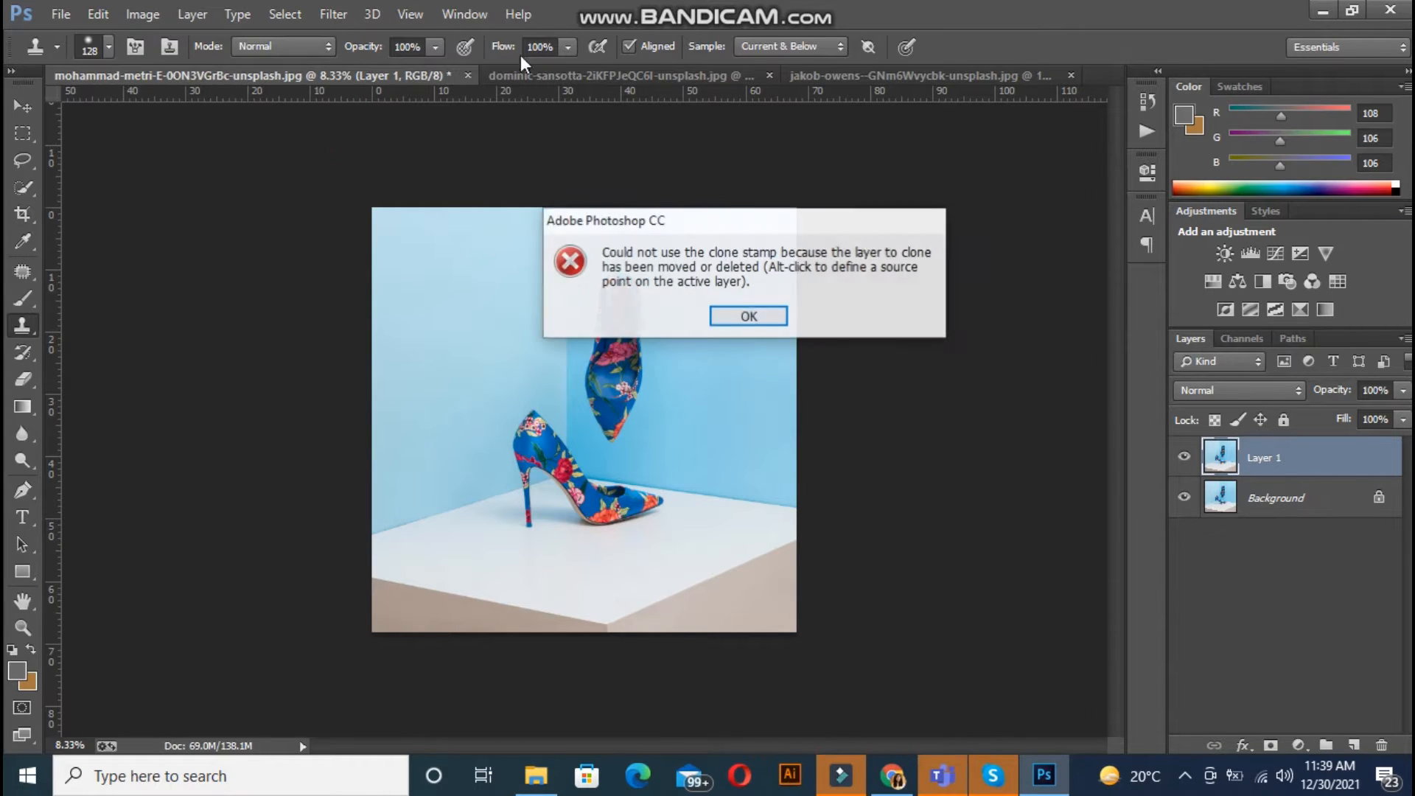
pyautogui.click(767, 313)
pyautogui.click(788, 45)
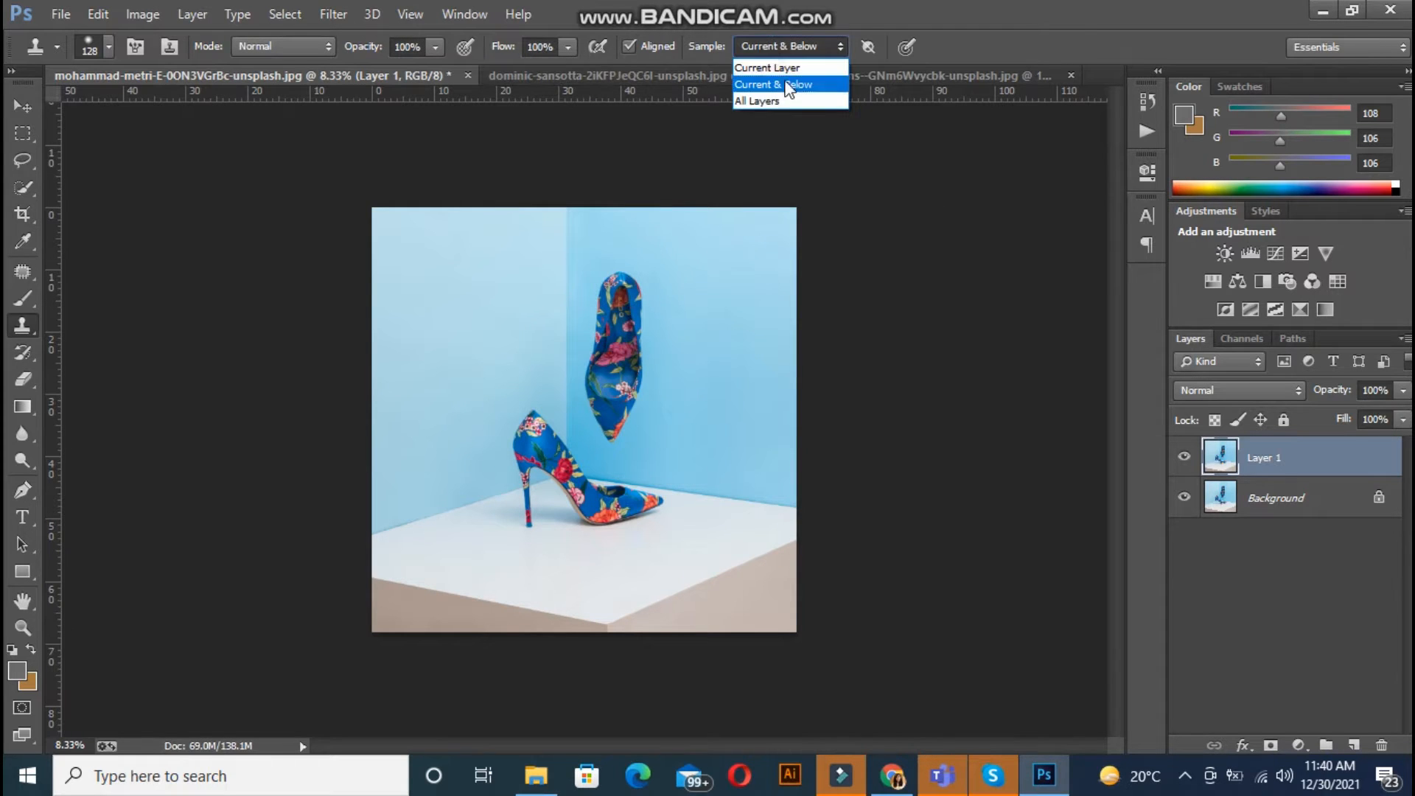
pyautogui.click(782, 86)
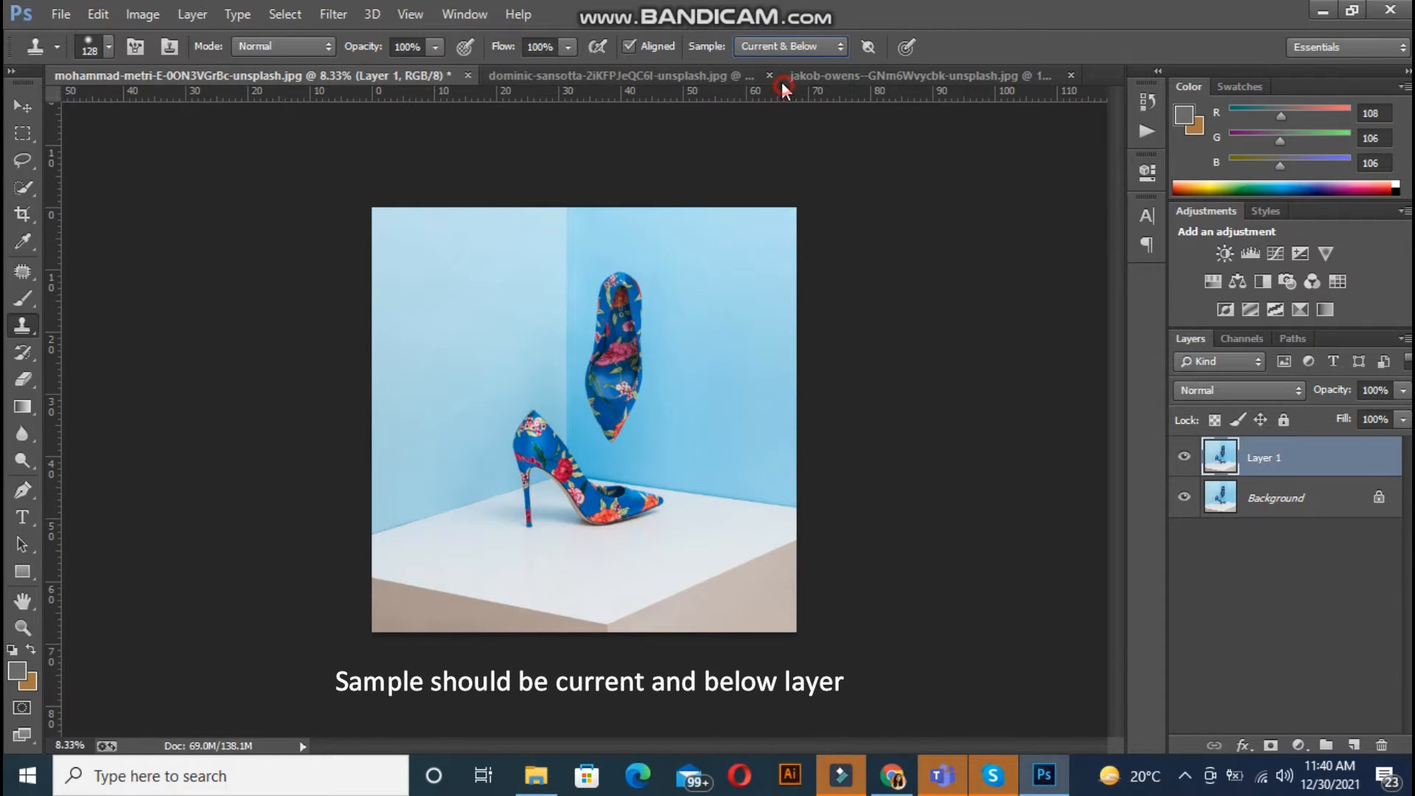
pyautogui.click(108, 46)
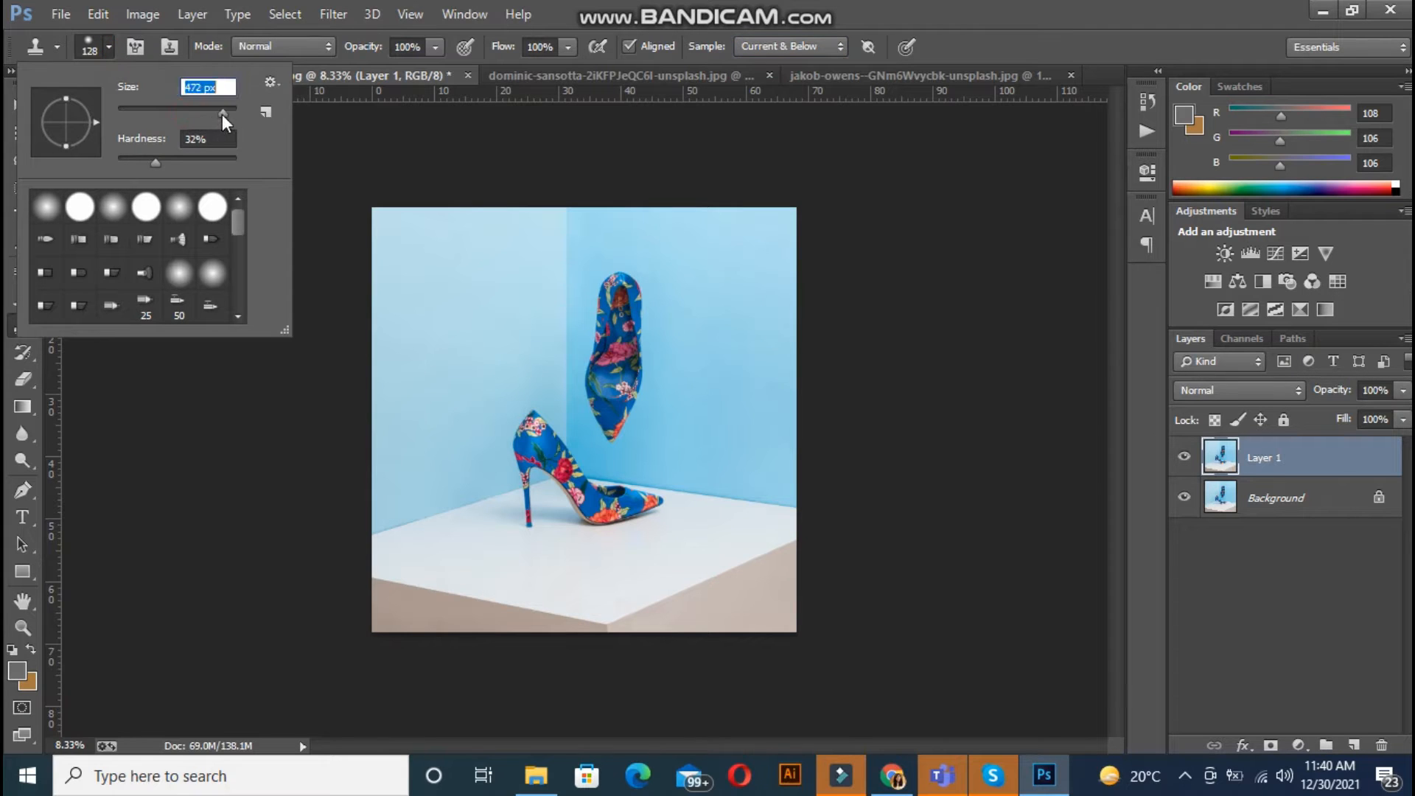
pyautogui.moveTo(223, 113); pyautogui.dragTo(212, 115)
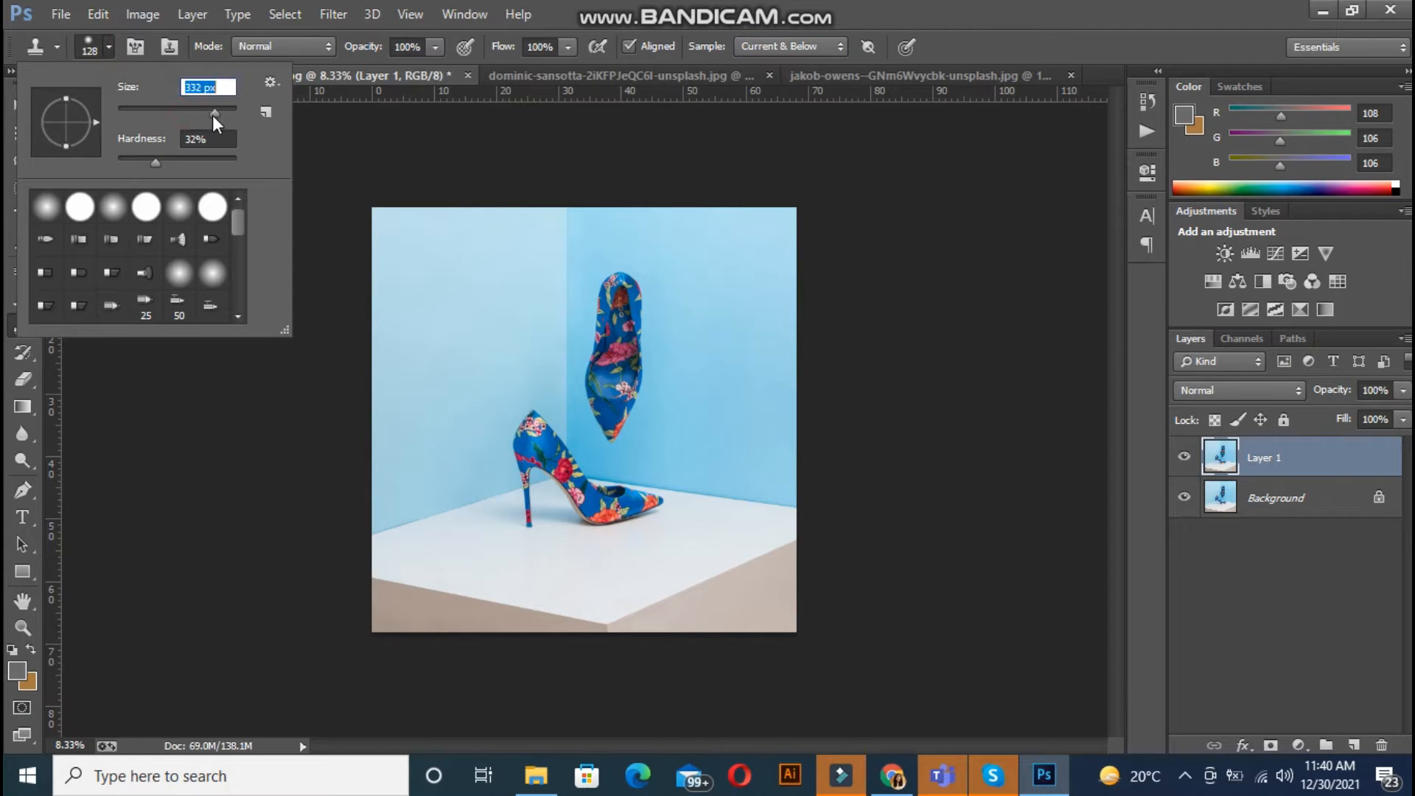
# Sample the clean blue wall beside the floating shoe and clone it over the whole shoe.
pyautogui.keyDown('alt'); pyautogui.click(689, 286); pyautogui.keyUp('alt')
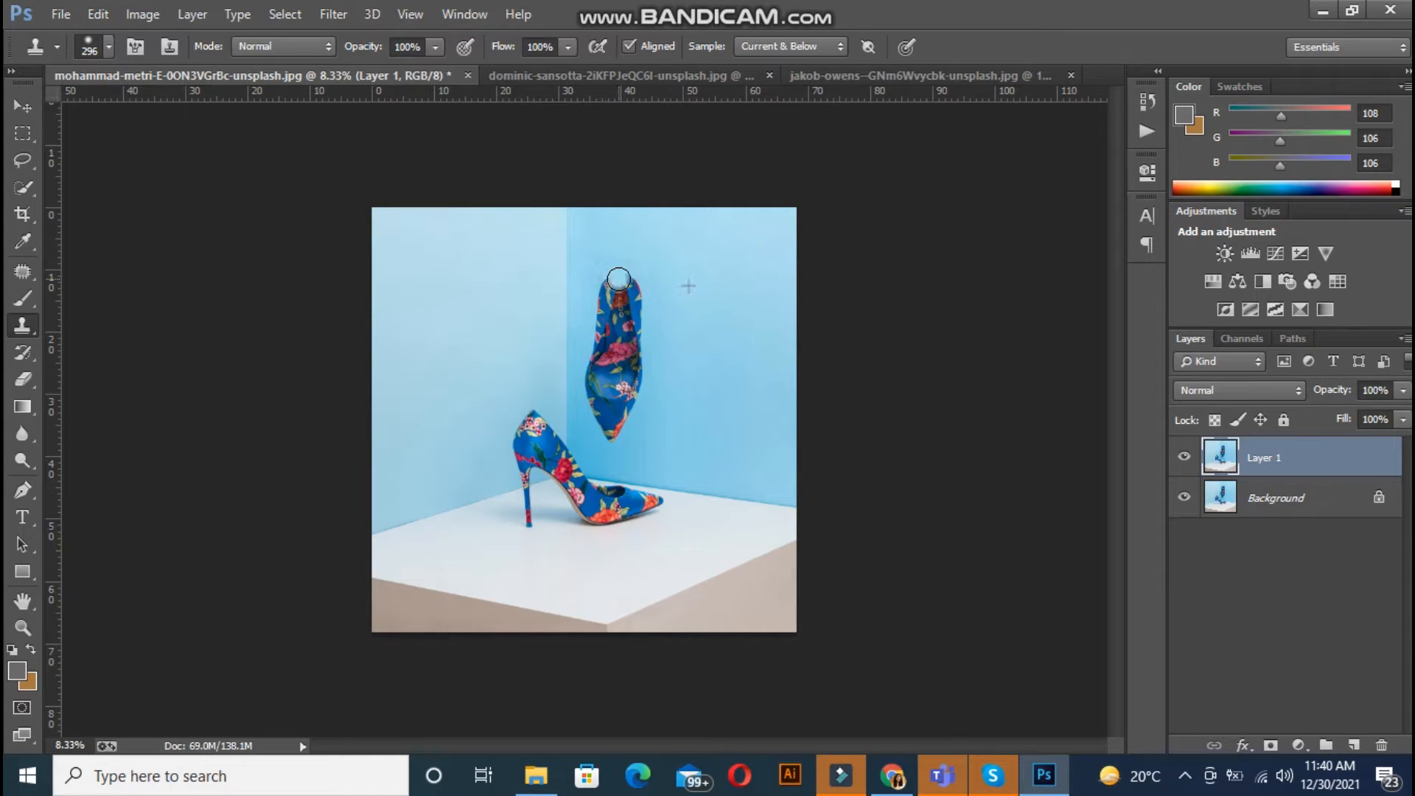
pyautogui.moveTo(620, 278); pyautogui.dragTo(613, 443)
pyautogui.click(600, 280)
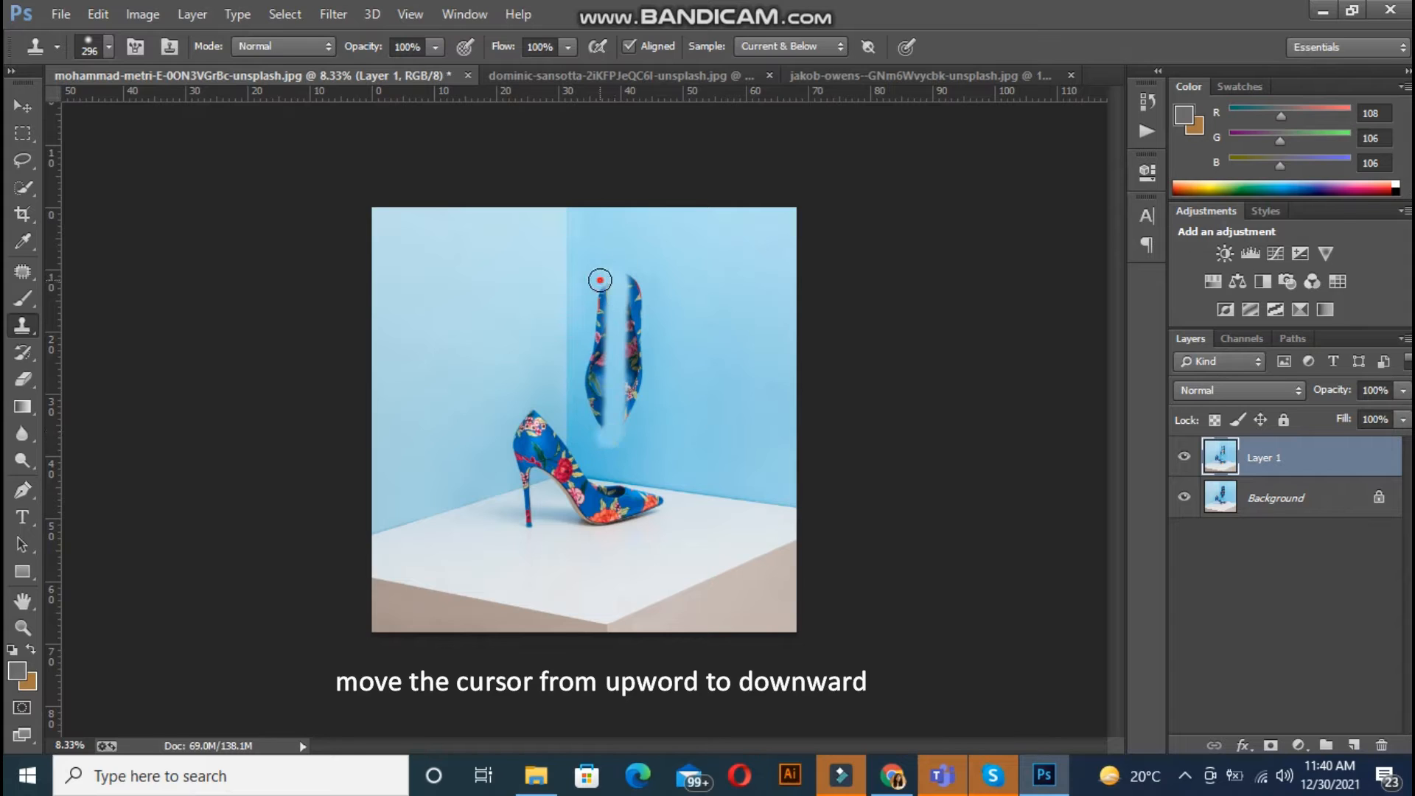
pyautogui.moveTo(600, 280); pyautogui.dragTo(591, 438)
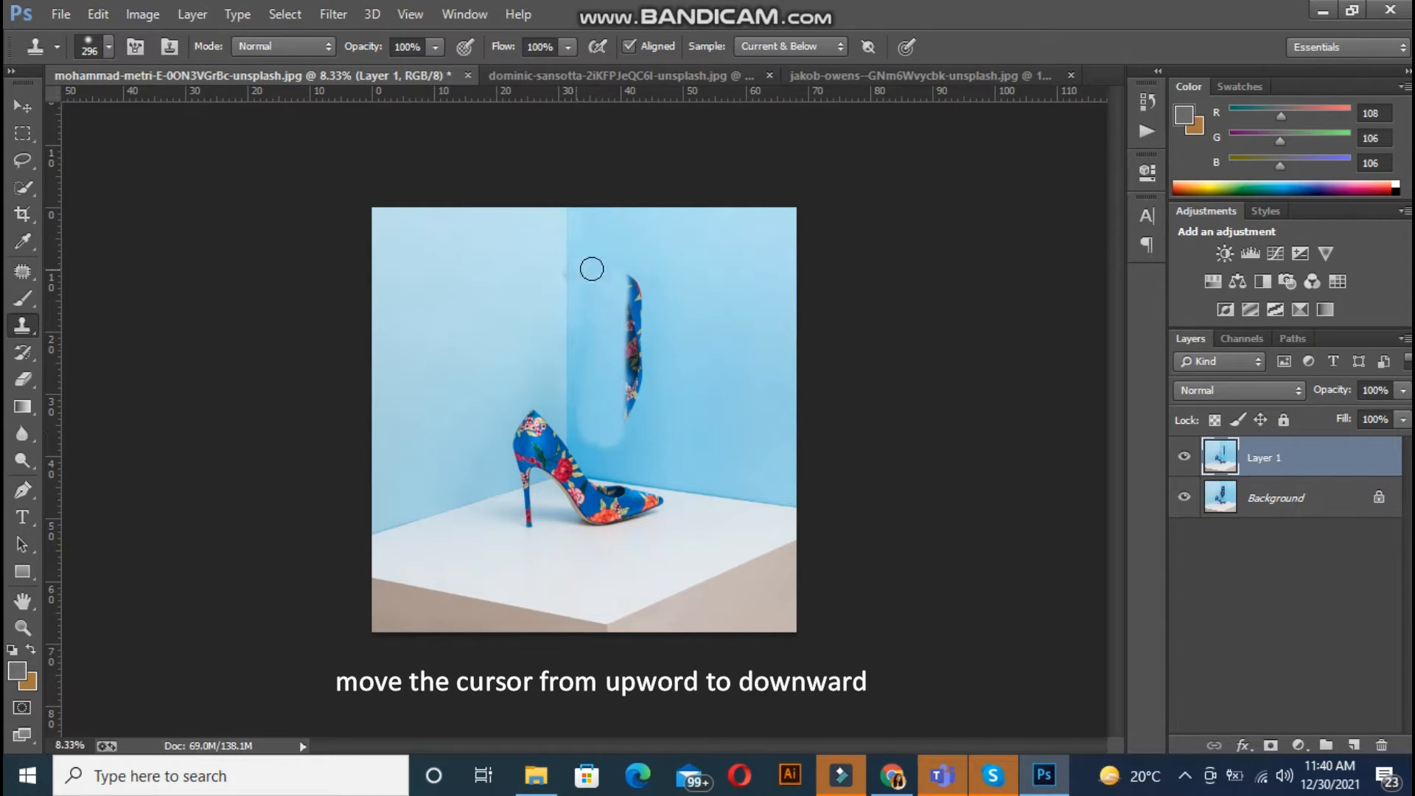
pyautogui.moveTo(628, 275); pyautogui.dragTo(626, 410)
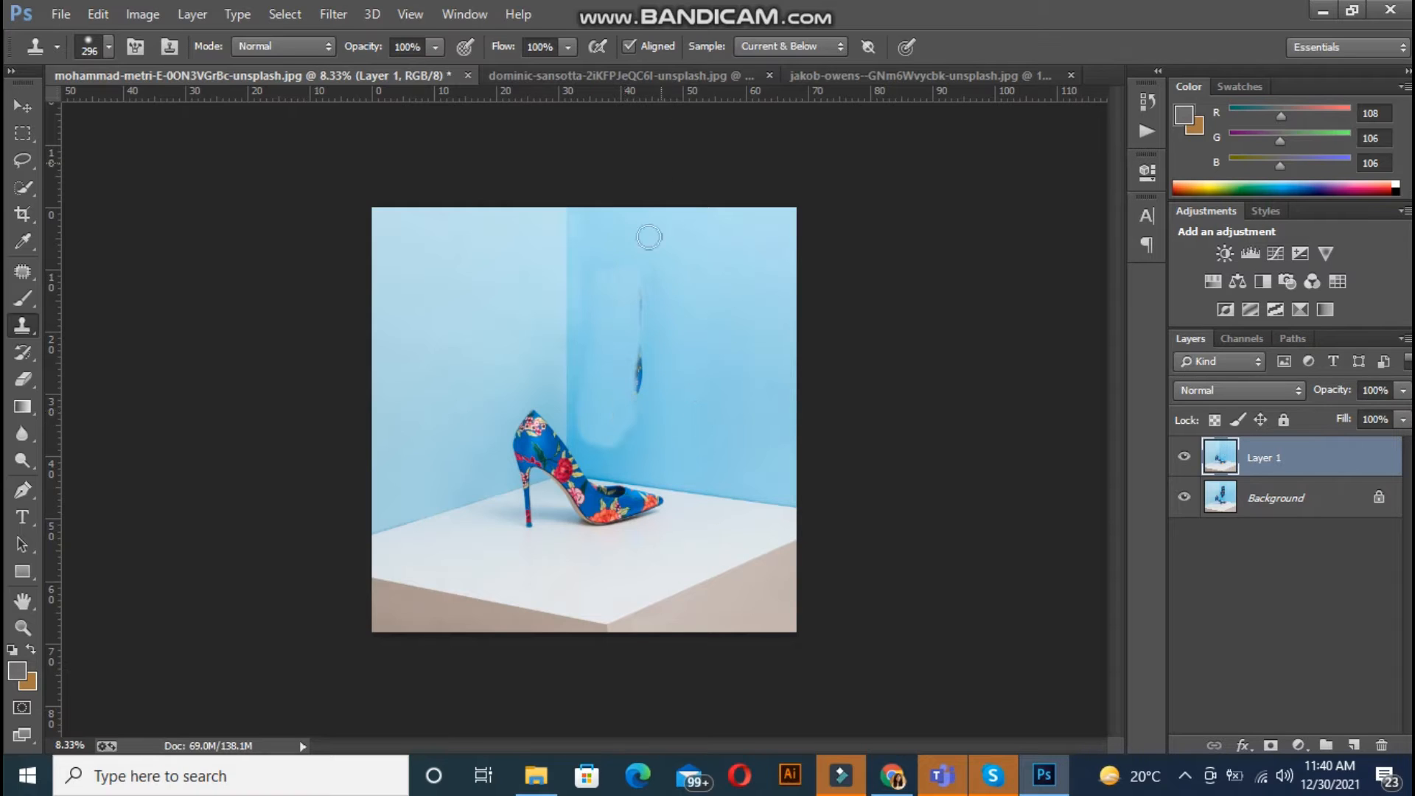
pyautogui.moveTo(641, 299); pyautogui.dragTo(635, 405)
# Lower the clone brush hardness to 9% and blend the cloned patch into the surrounding blue wall.
pyautogui.click(109, 48)
pyautogui.moveTo(152, 162); pyautogui.dragTo(126, 174)
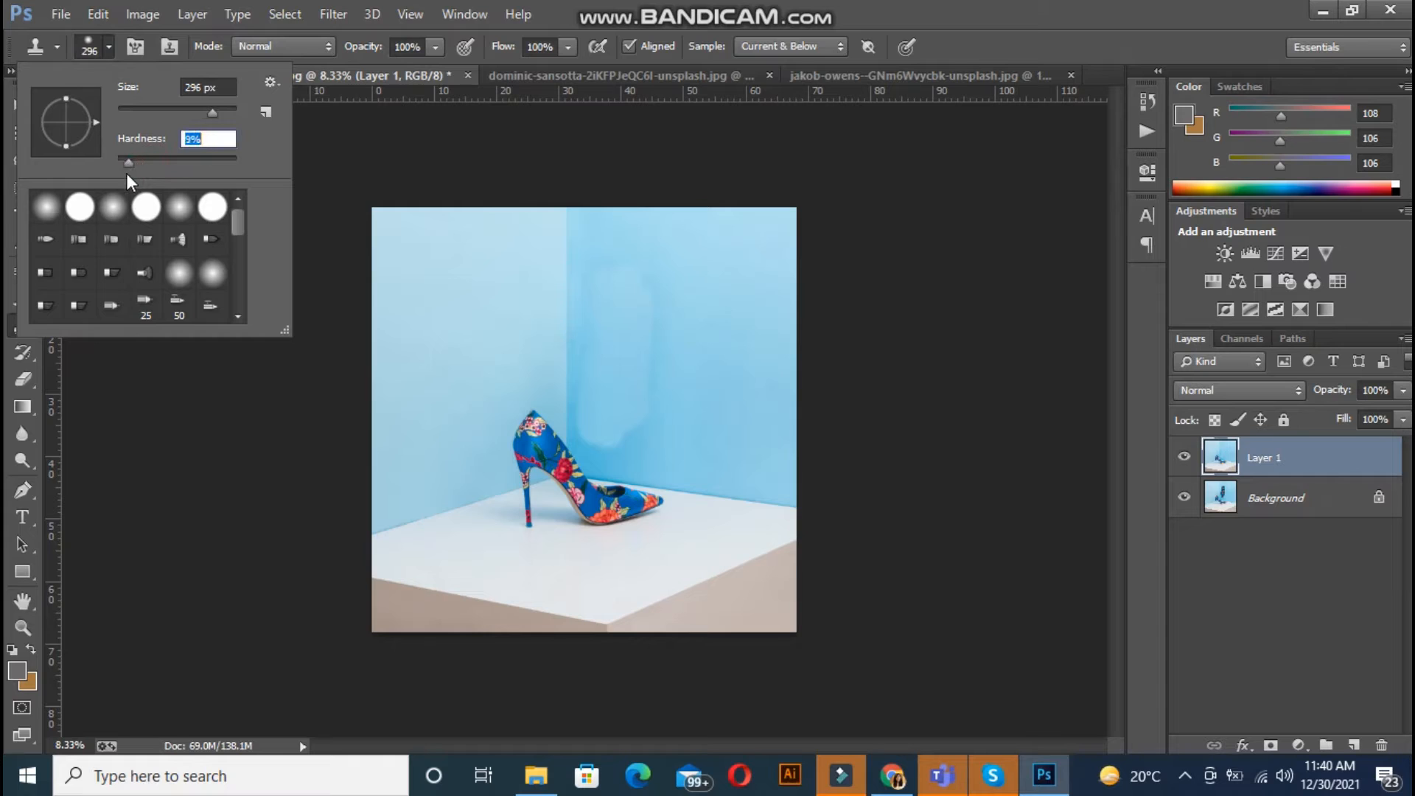
pyautogui.click(648, 297)
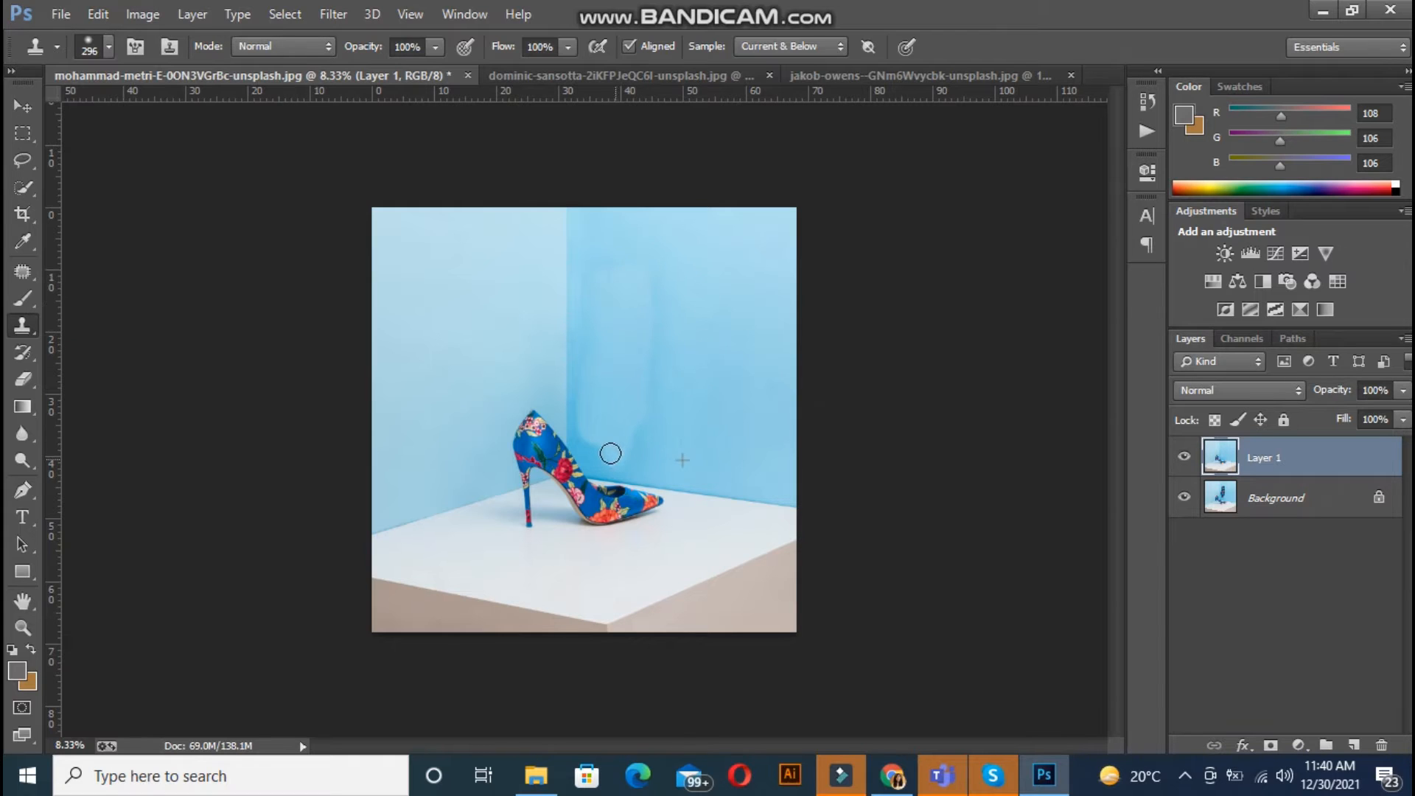
pyautogui.moveTo(610, 454)
pyautogui.mouseDown()
pyautogui.moveTo(579, 418)
pyautogui.moveTo(615, 177)
pyautogui.moveTo(628, 327)
pyautogui.moveTo(638, 216)
pyautogui.moveTo(646, 390)
pyautogui.moveTo(637, 463)
pyautogui.moveTo(586, 458)
pyautogui.moveTo(616, 469)
pyautogui.mouseUp()
pyautogui.moveTo(615, 409)
pyautogui.mouseDown()
pyautogui.moveTo(602, 262)
pyautogui.moveTo(591, 295)
pyautogui.moveTo(598, 344)
pyautogui.moveTo(642, 322)
pyautogui.moveTo(657, 221)
pyautogui.moveTo(657, 377)
pyautogui.moveTo(600, 313)
pyautogui.moveTo(579, 398)
pyautogui.moveTo(590, 451)
pyautogui.moveTo(613, 462)
pyautogui.mouseUp()
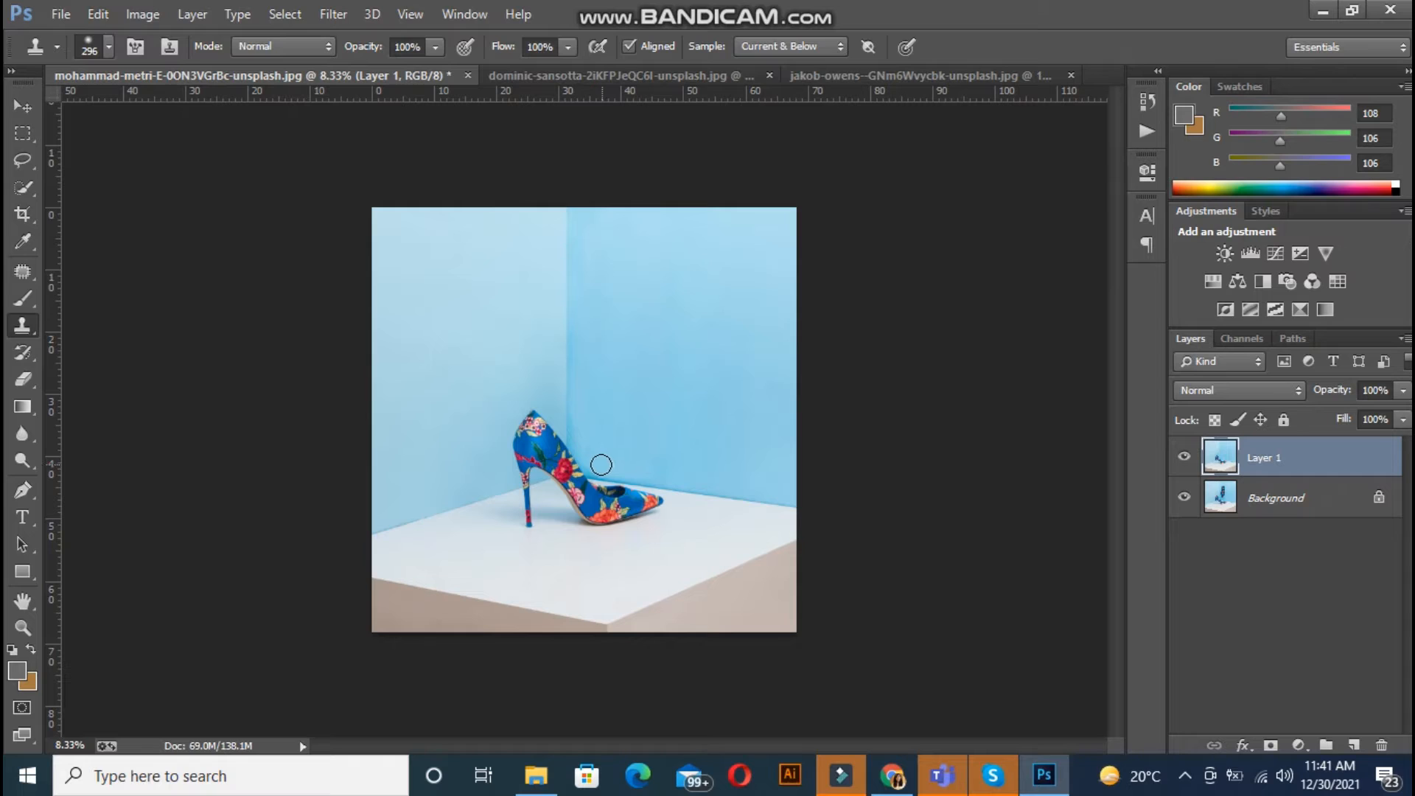
pyautogui.moveTo(598, 465); pyautogui.dragTo(637, 466)
pyautogui.moveTo(581, 228)
pyautogui.mouseDown()
pyautogui.moveTo(572, 453)
pyautogui.moveTo(597, 306)
pyautogui.moveTo(590, 240)
pyautogui.moveTo(608, 296)
pyautogui.mouseUp()
pyautogui.moveTo(592, 354)
pyautogui.mouseDown()
pyautogui.moveTo(587, 385)
pyautogui.moveTo(599, 352)
pyautogui.mouseUp()
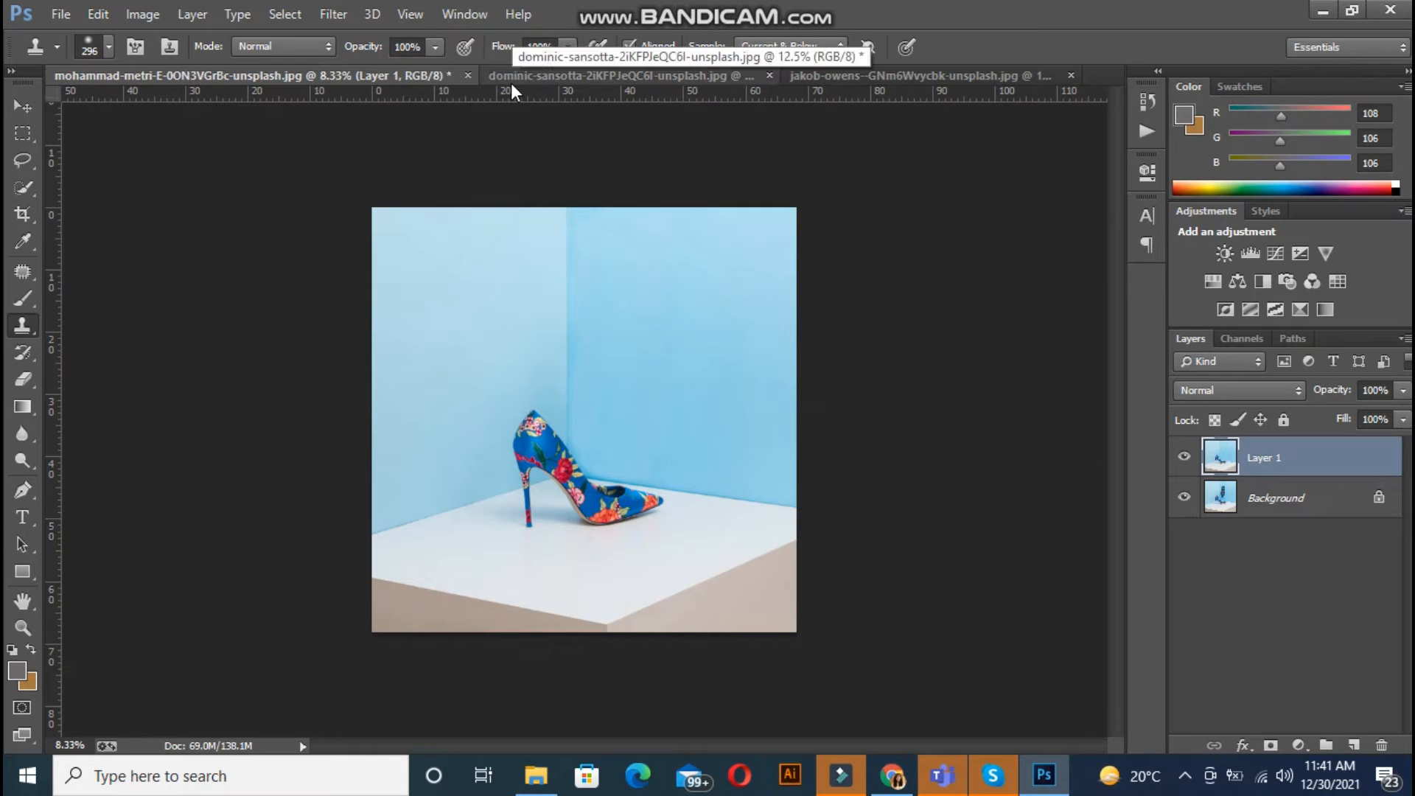
# Switch to the open beach photo of the woman and the bird and duplicate its Background layer.
pyautogui.click(642, 74)
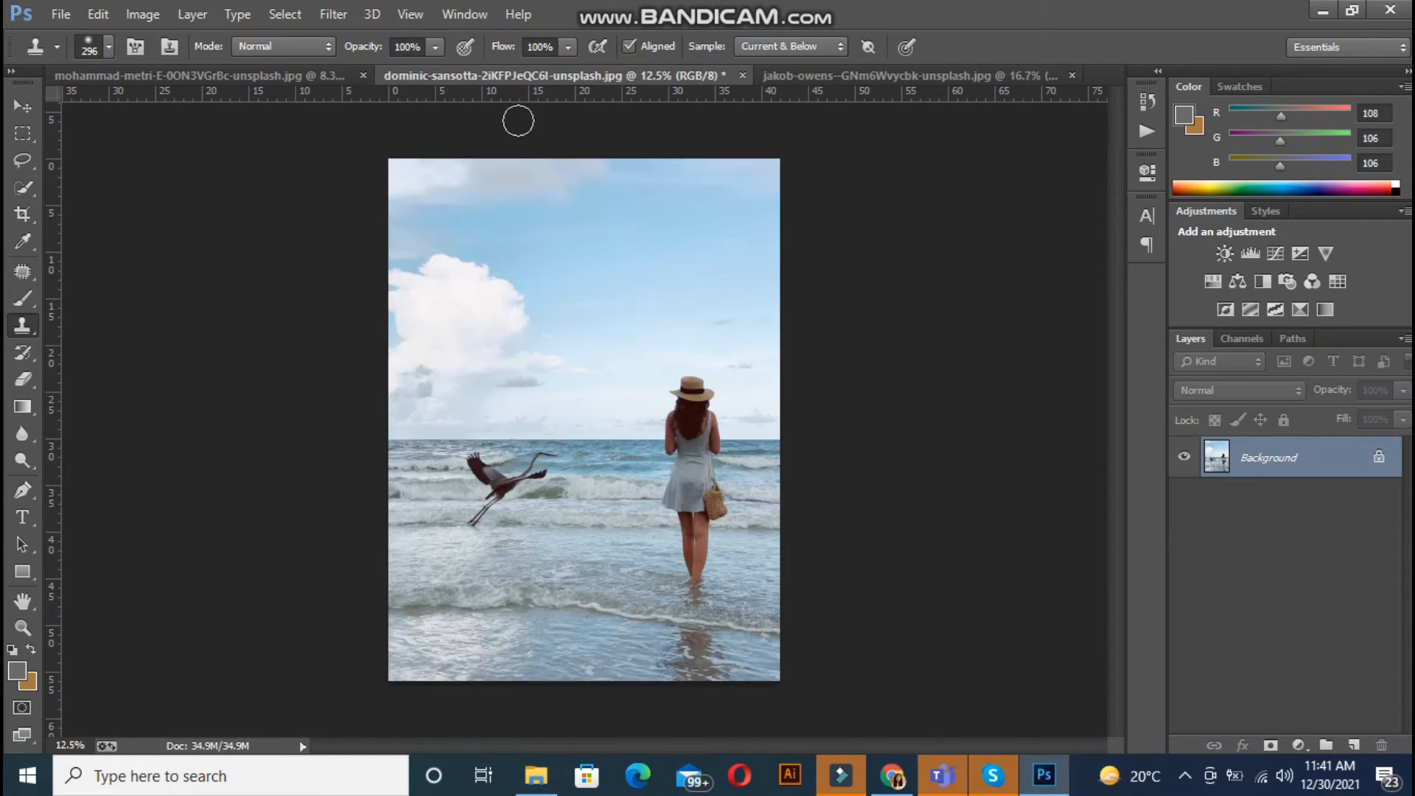
pyautogui.hotkey('ctrl', 'j')
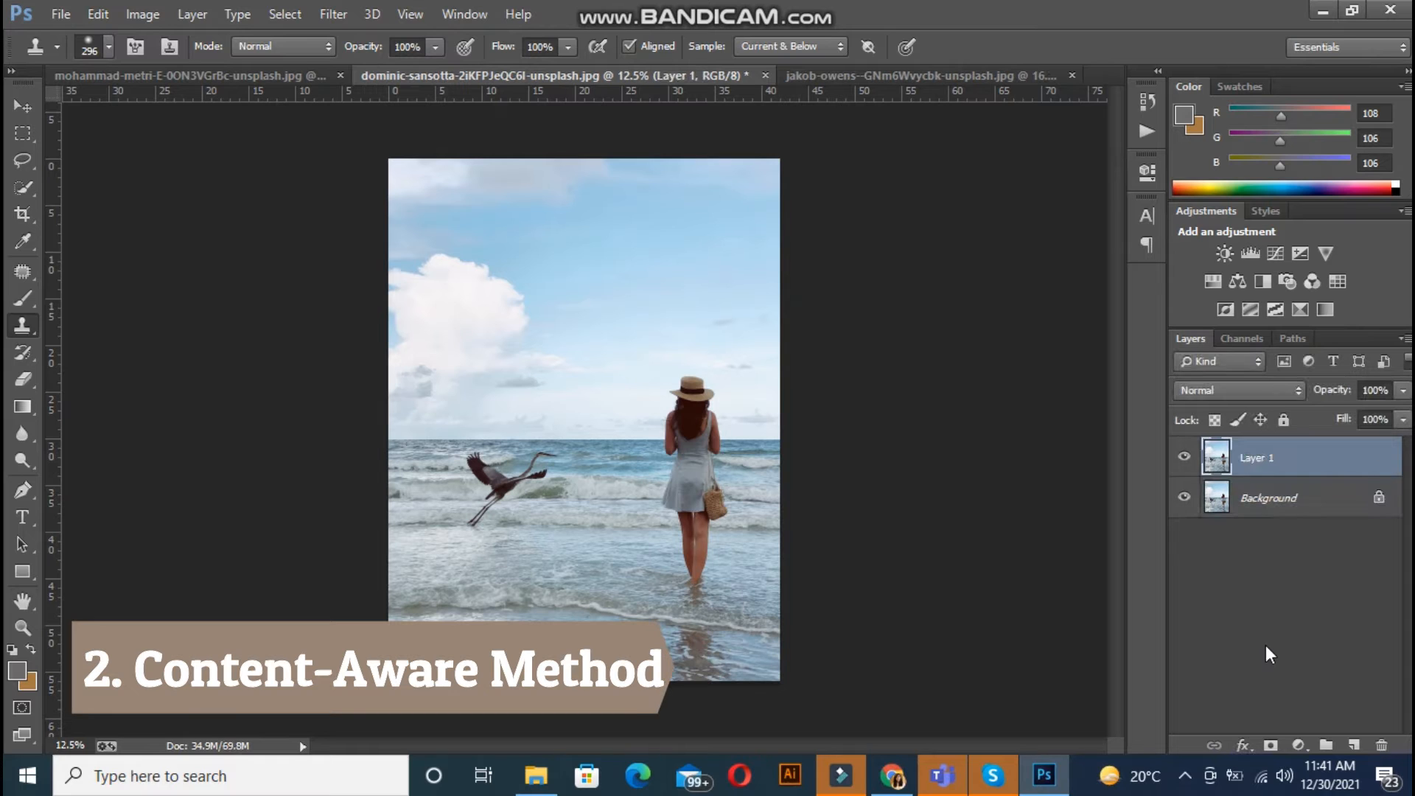
pyautogui.hotkey('ctrl', '+')
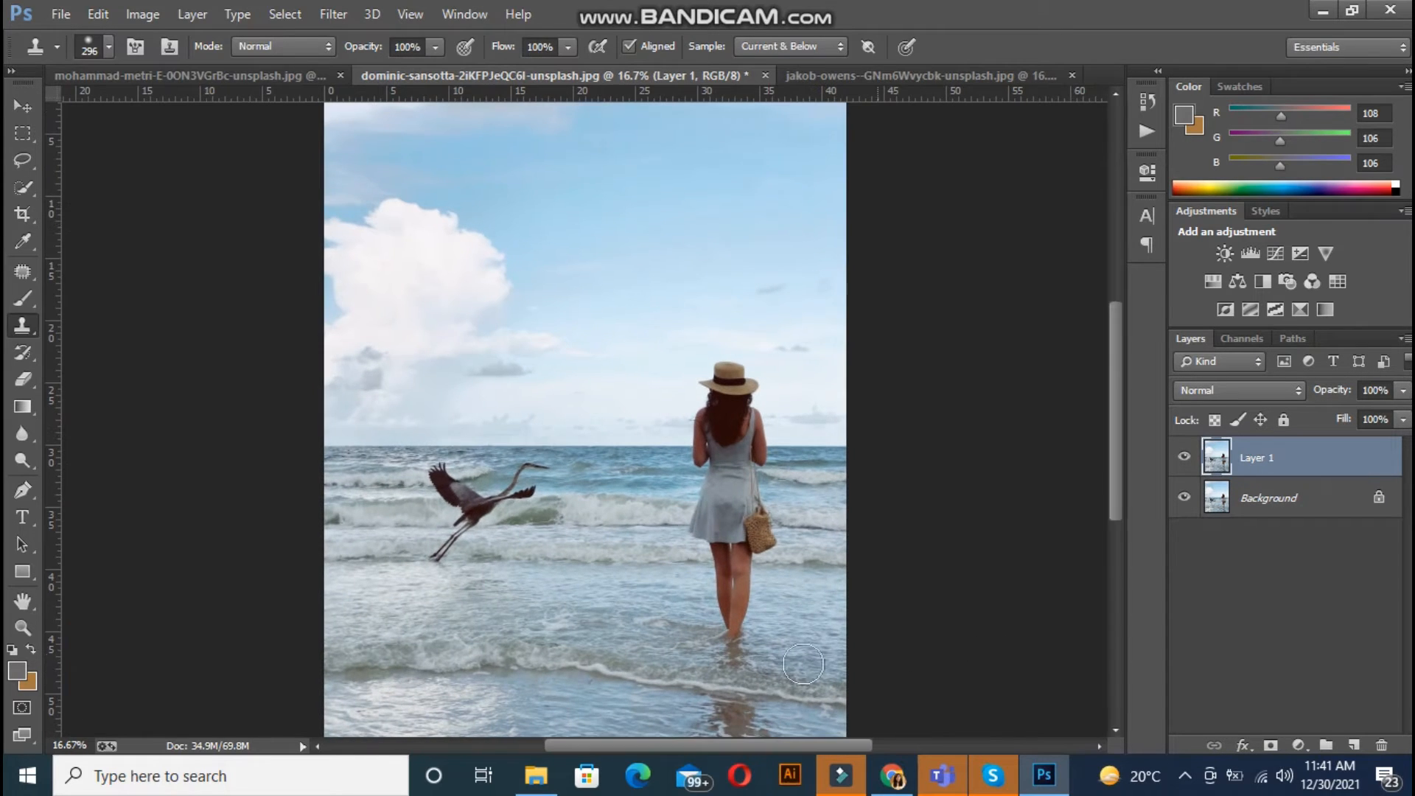
# Activate the freehand Lasso tool for a rough selection.
pyautogui.click(17, 107)
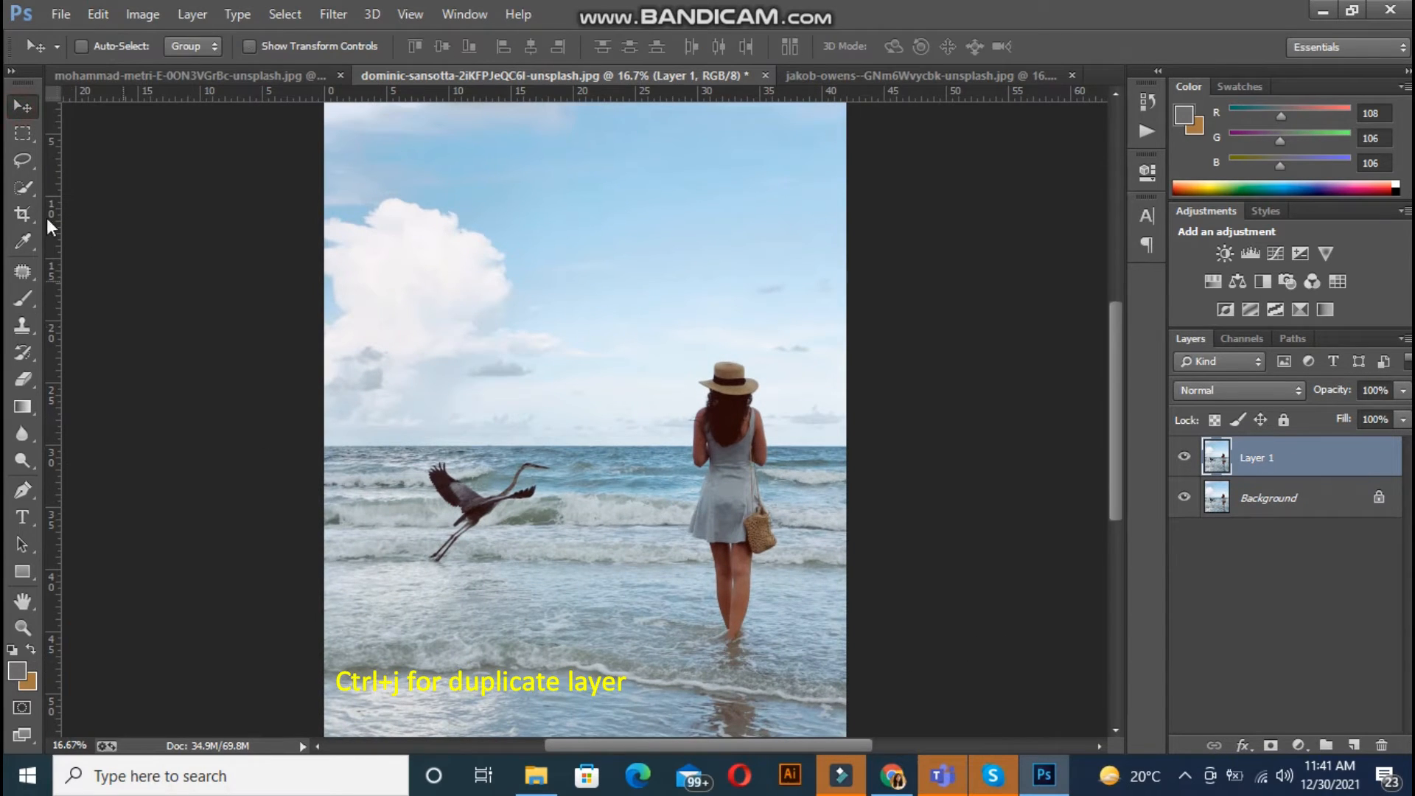
pyautogui.click(22, 160)
pyautogui.rightClick(29, 156)
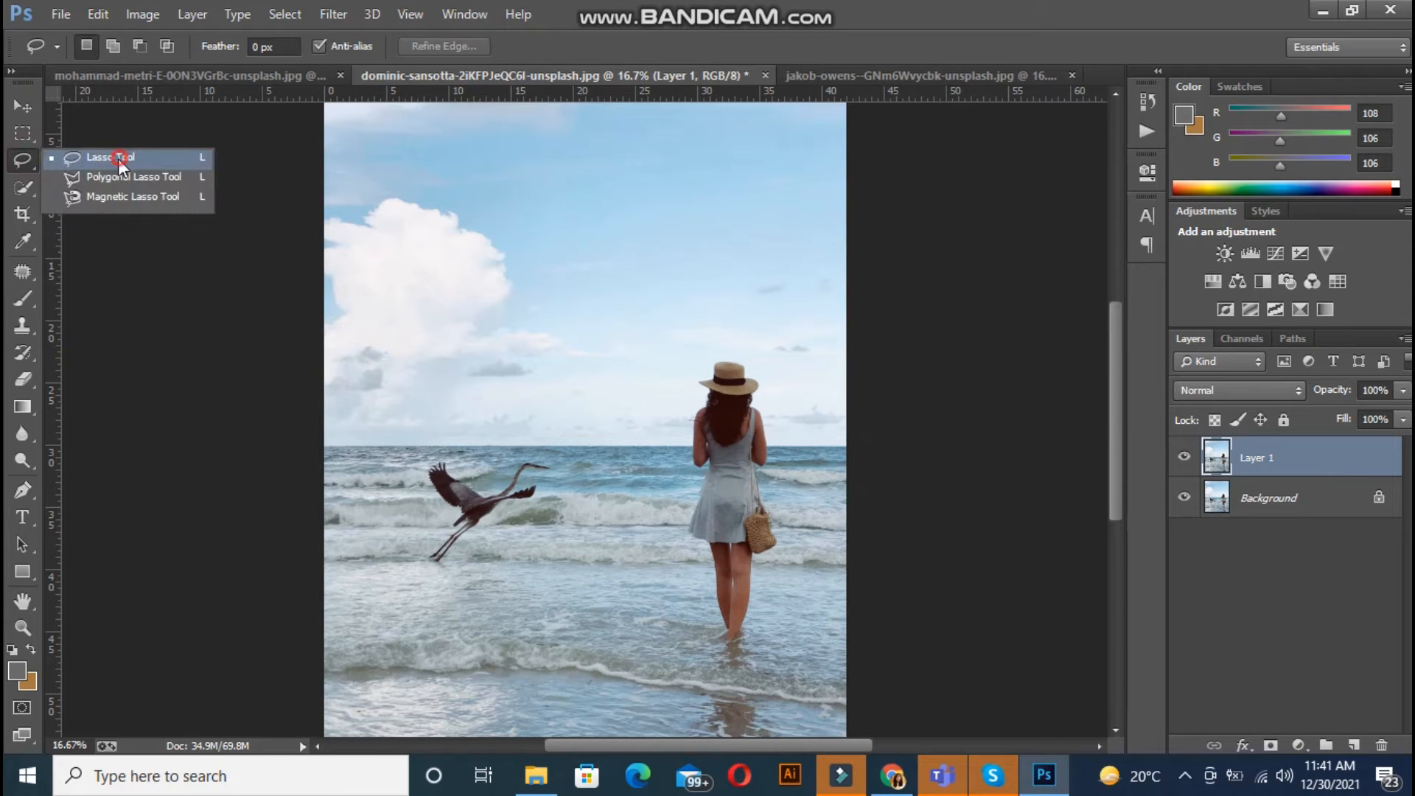
pyautogui.click(88, 157)
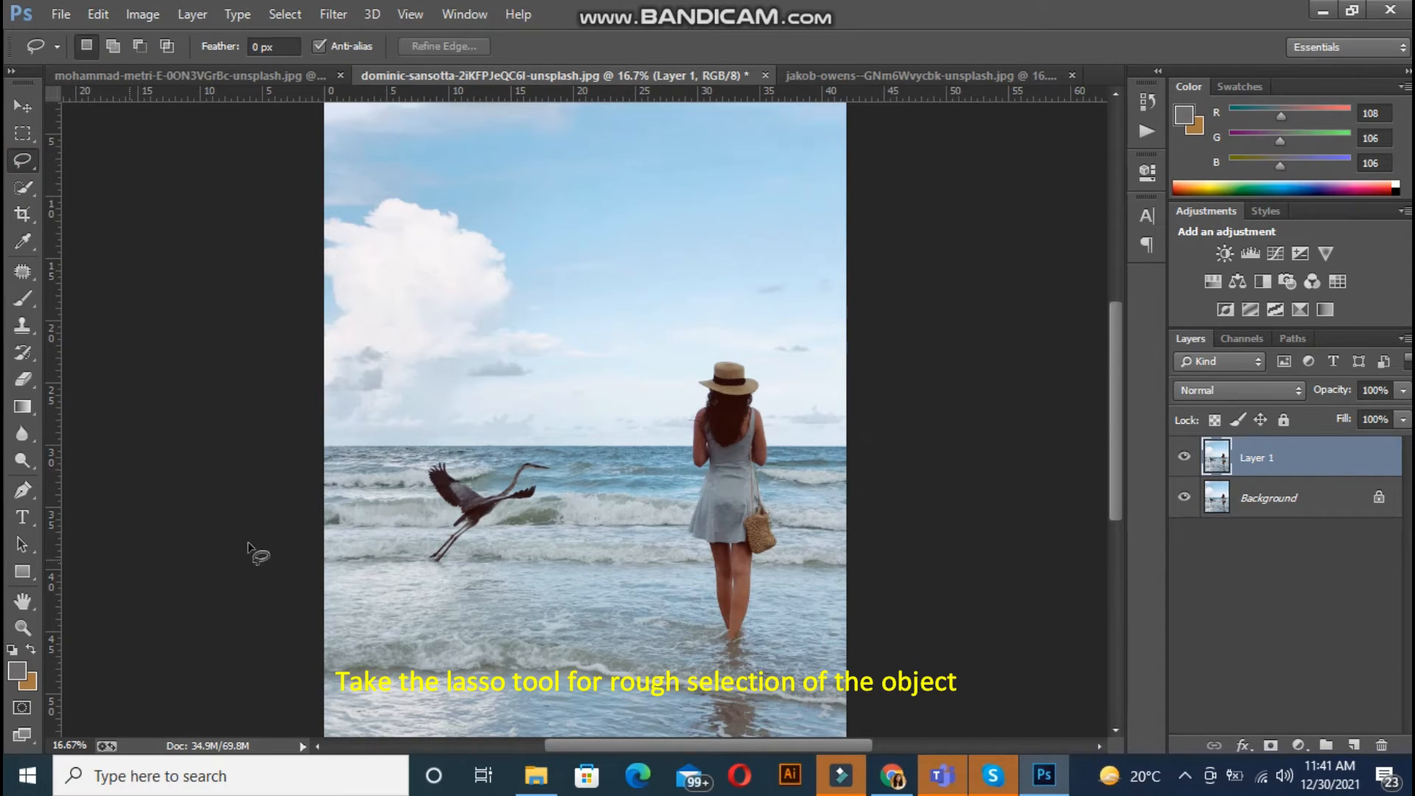
pyautogui.moveTo(574, 467); pyautogui.dragTo(582, 469)
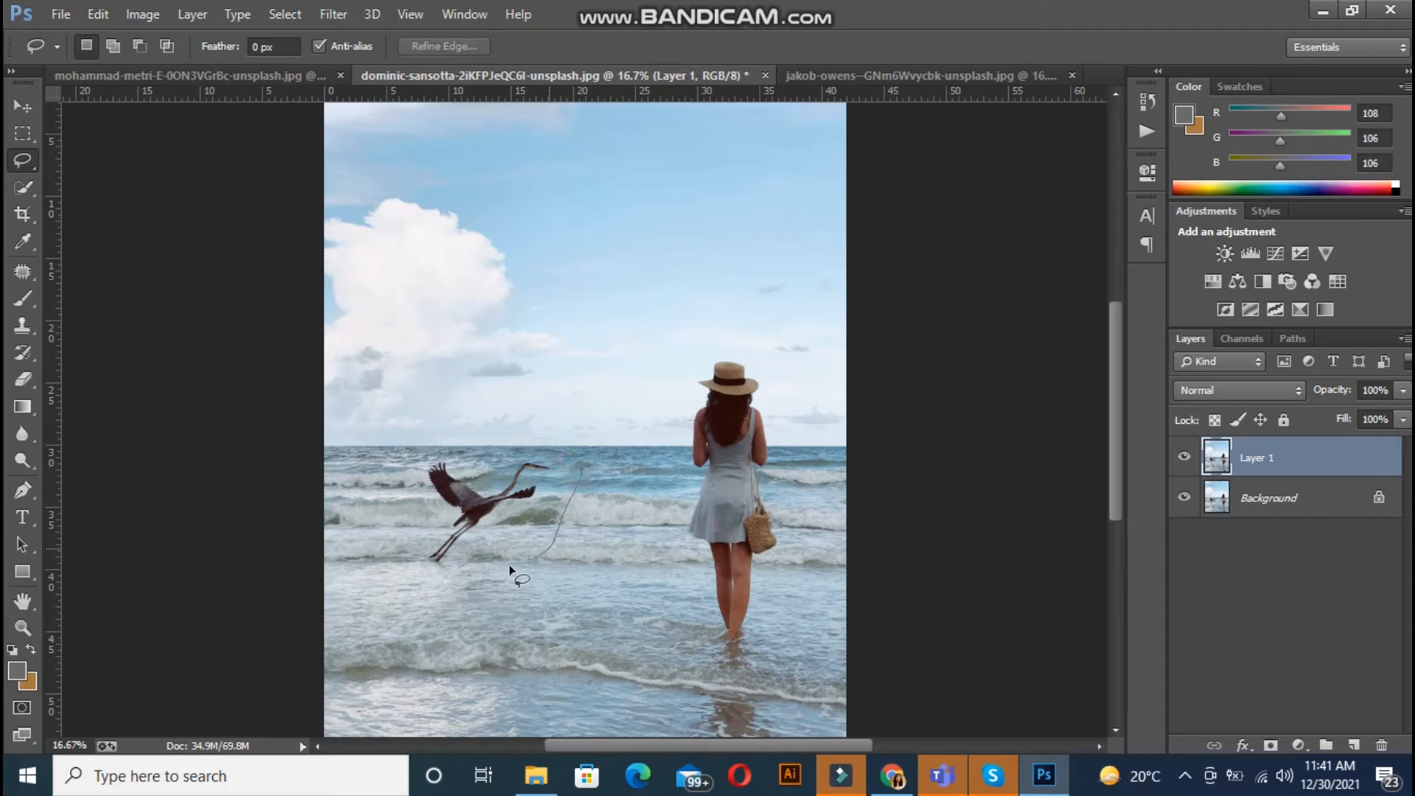
pyautogui.moveTo(447, 463); pyautogui.dragTo(449, 464)
pyautogui.moveTo(559, 515)
pyautogui.mouseDown()
pyautogui.moveTo(457, 574)
pyautogui.moveTo(409, 570)
pyautogui.mouseUp()
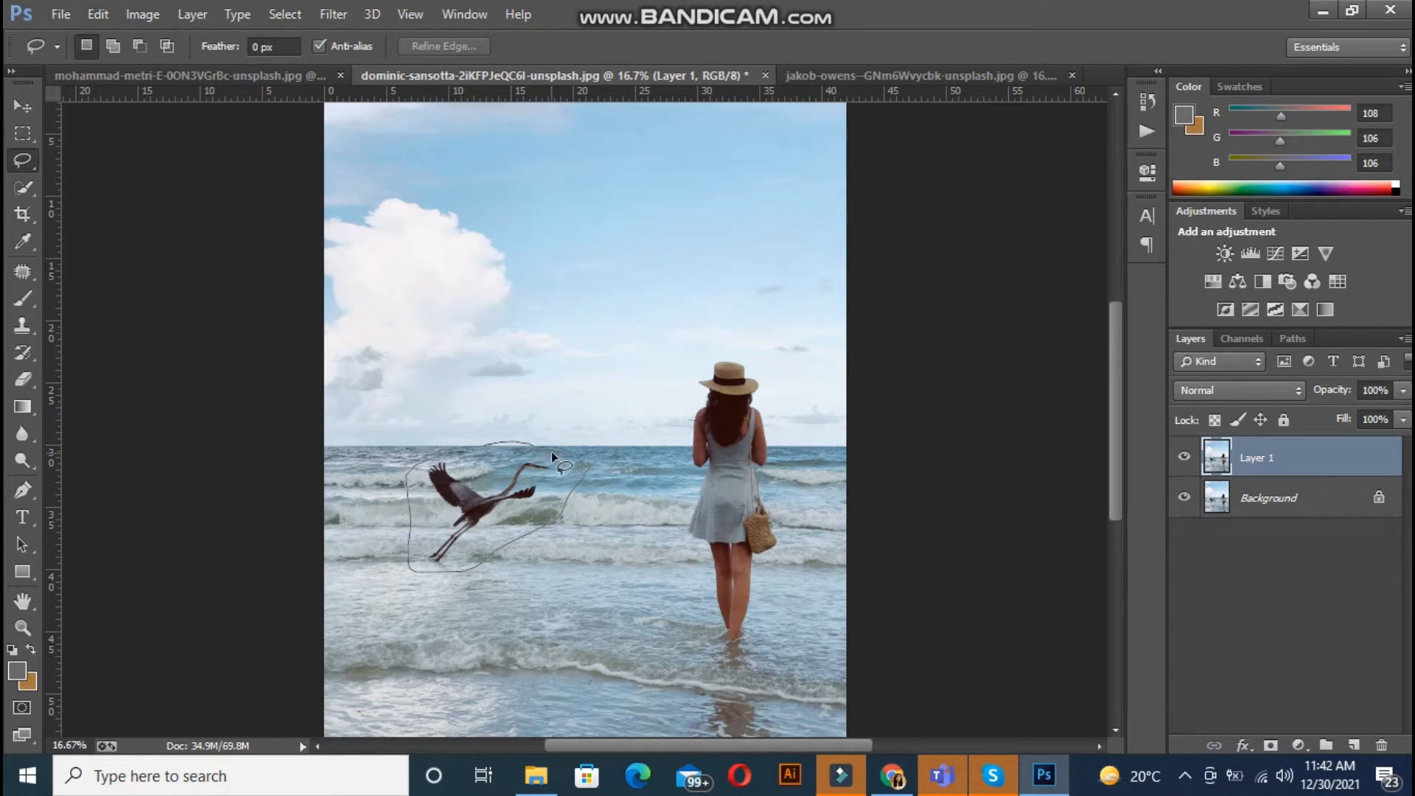
pyautogui.moveTo(551, 451); pyautogui.dragTo(619, 472)
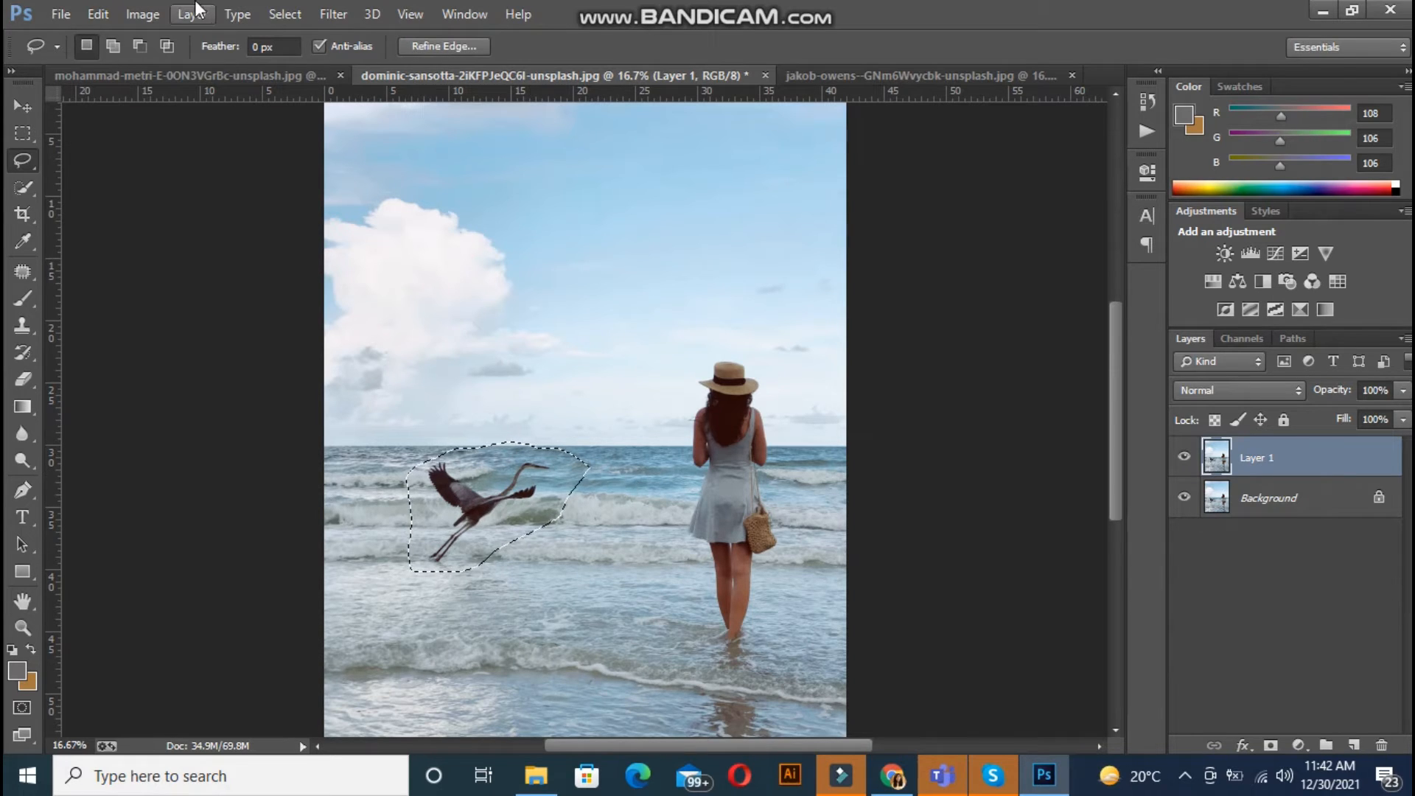
pyautogui.click(669, 599)
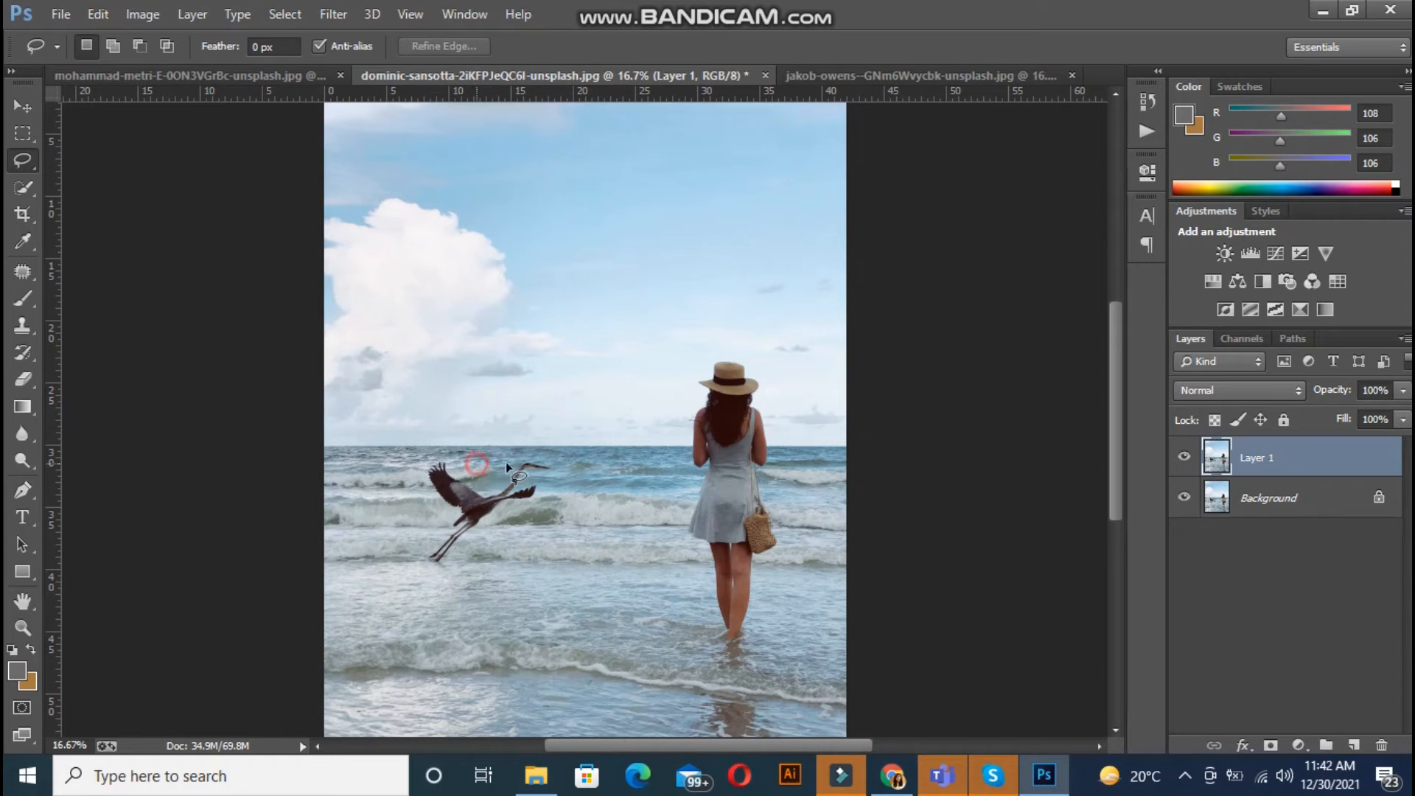
# Lasso loosely around the flying bird, replace it with a Content-Aware fill at 100% opacity, and clear the selection.
pyautogui.click(415, 469)
pyautogui.moveTo(383, 572)
pyautogui.mouseDown()
pyautogui.moveTo(407, 486)
pyautogui.moveTo(428, 462)
pyautogui.moveTo(480, 454)
pyautogui.mouseUp()
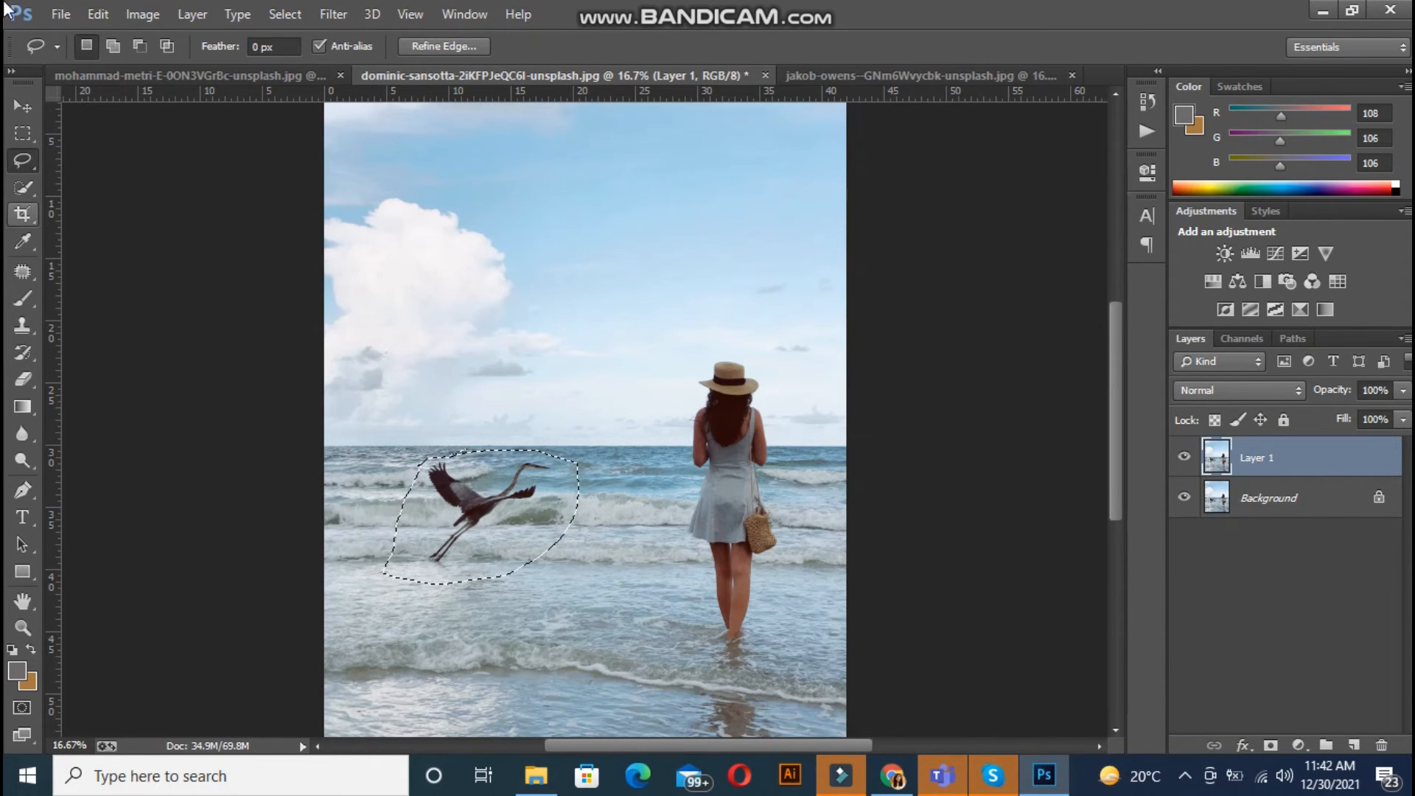
pyautogui.click(98, 14)
pyautogui.click(250, 286)
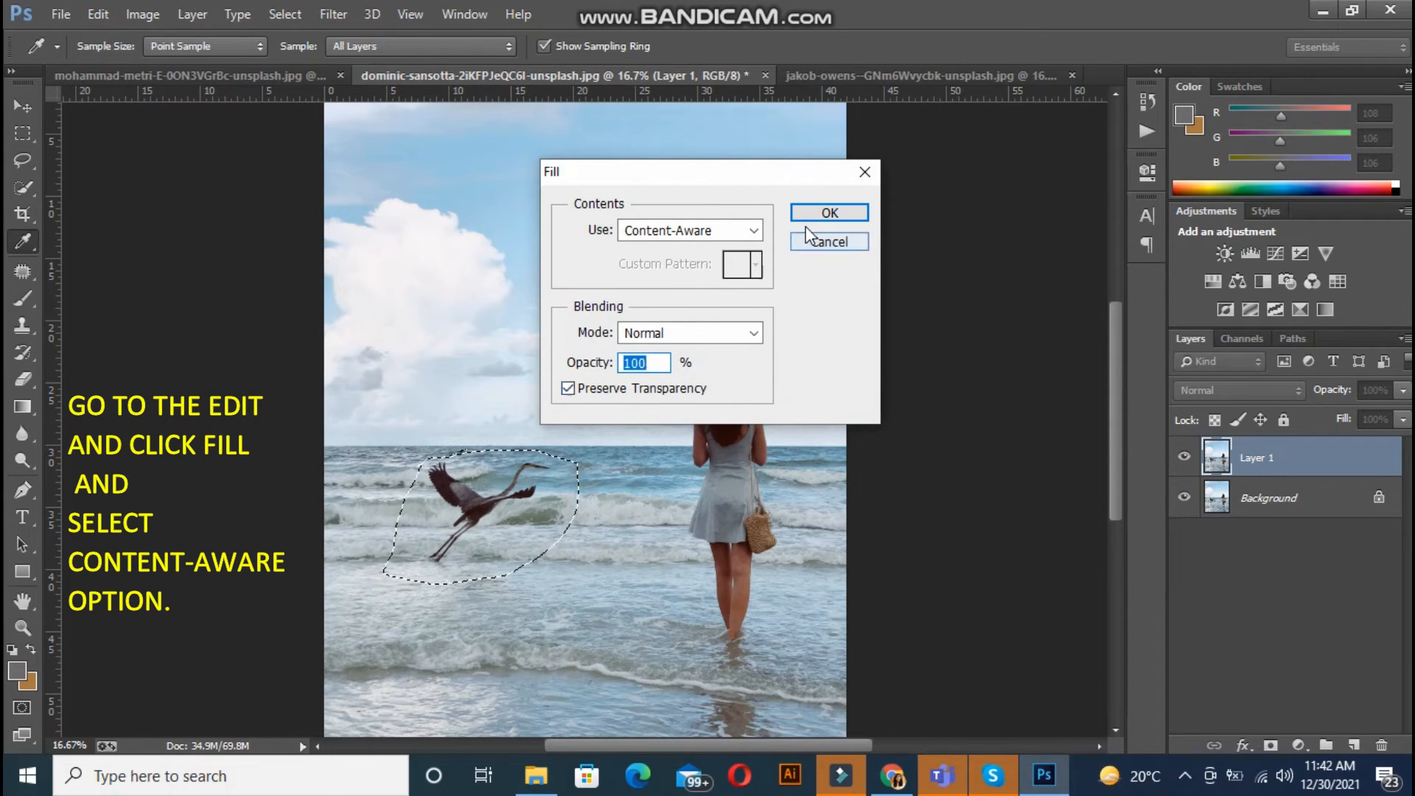
pyautogui.click(823, 213)
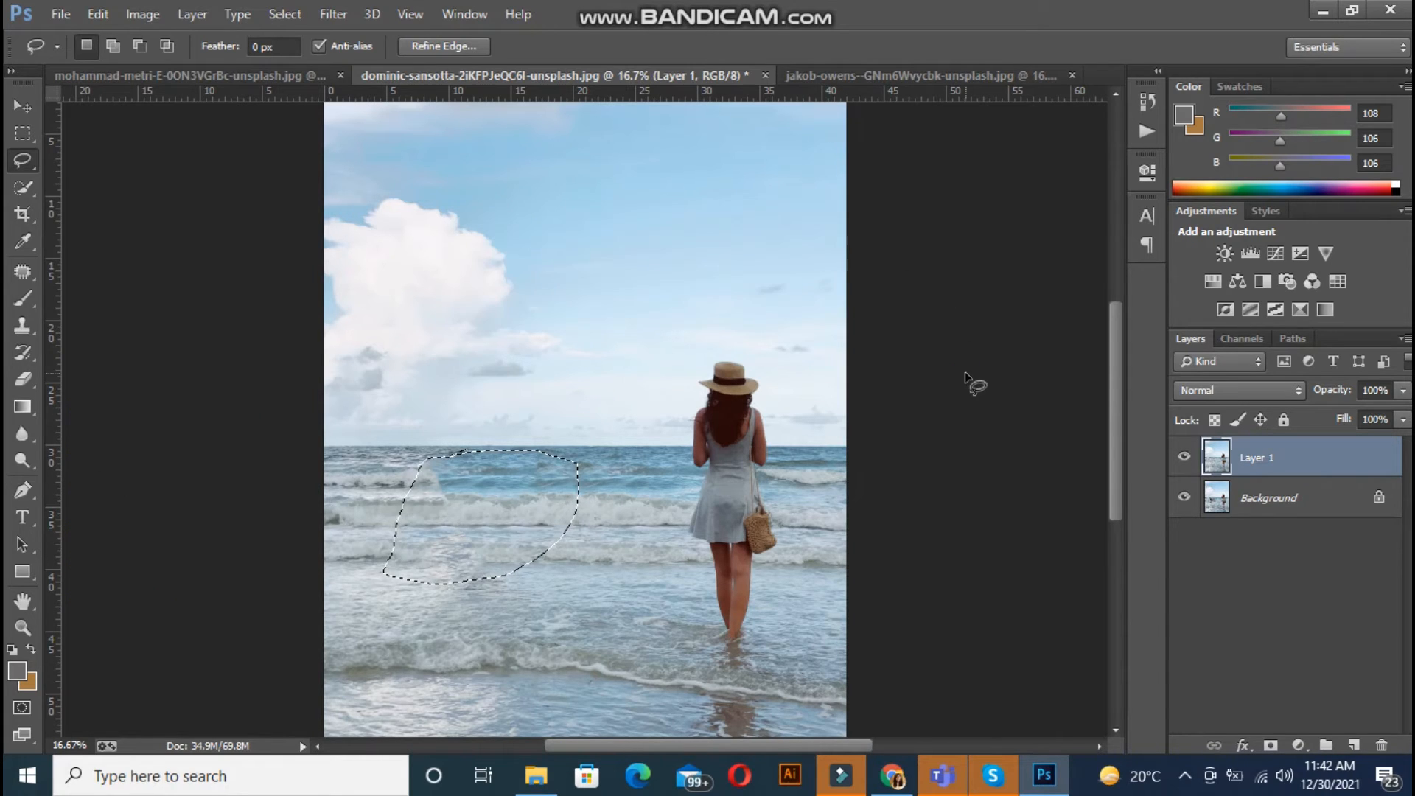
pyautogui.hotkey('ctrl', 'd')
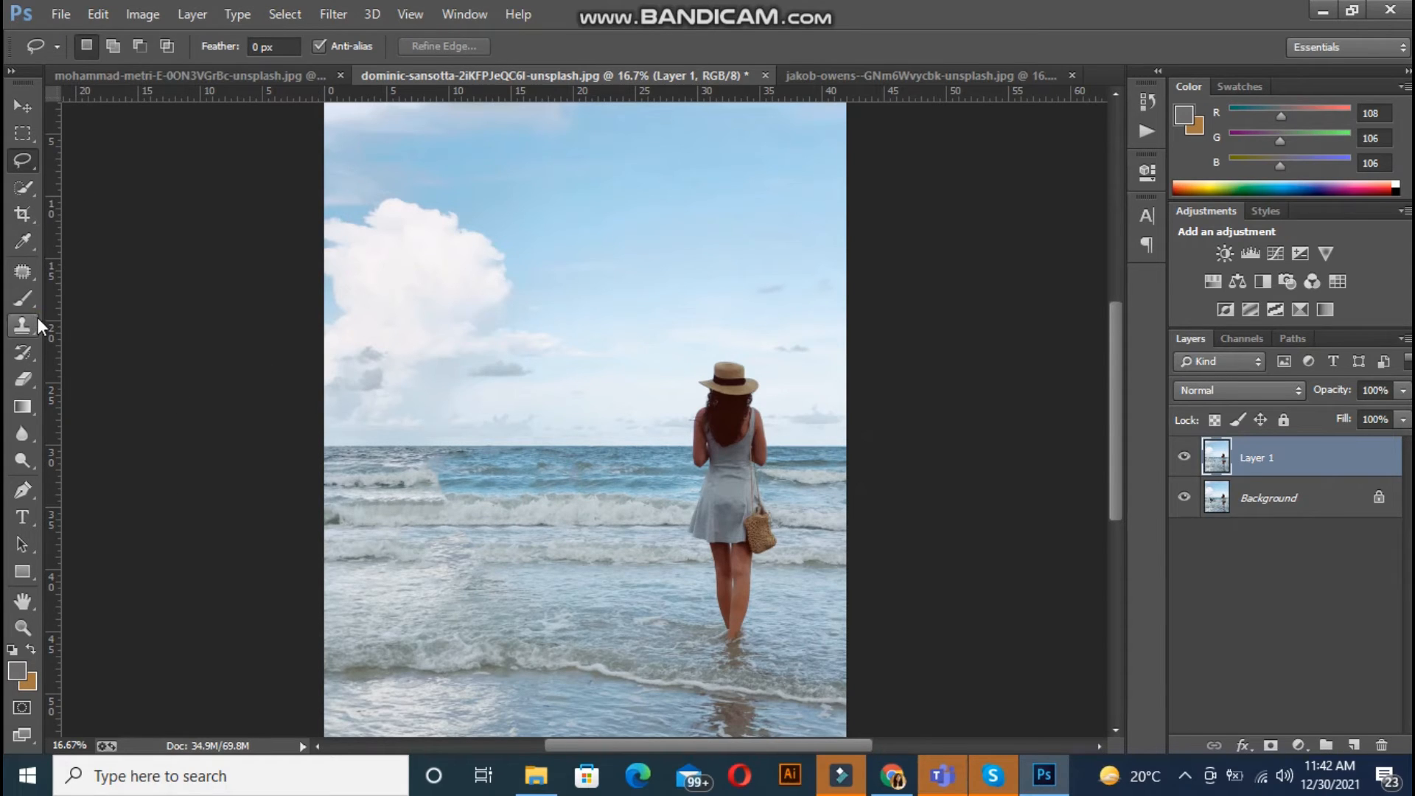
# Use the Clone Stamp to sample nearby waves and paint over the visible seams where the bird was.
pyautogui.moveTo(37, 317); pyautogui.dragTo(112, 320)
pyautogui.click(112, 319)
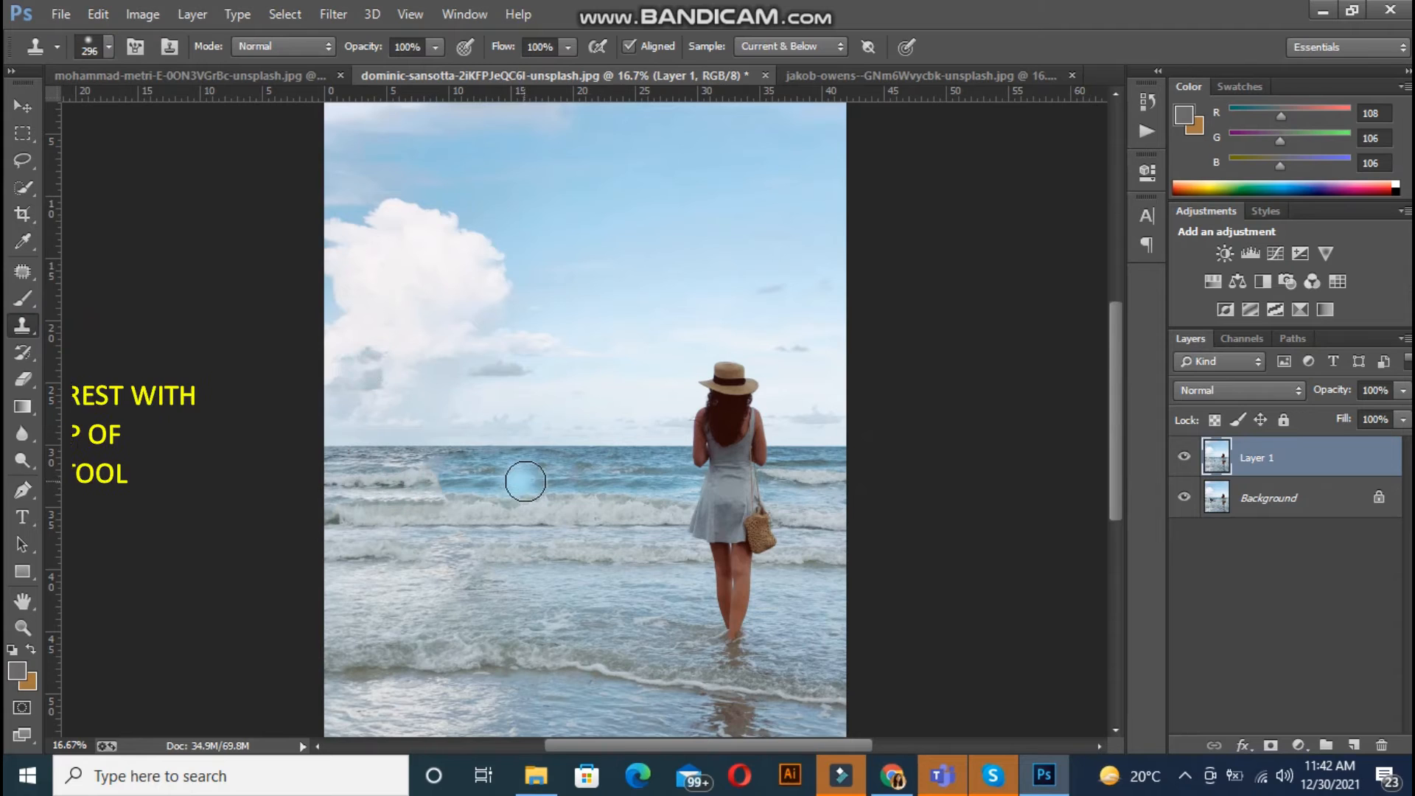
pyautogui.keyDown('alt'); pyautogui.click(514, 467); pyautogui.keyUp('alt')
pyautogui.click(395, 473)
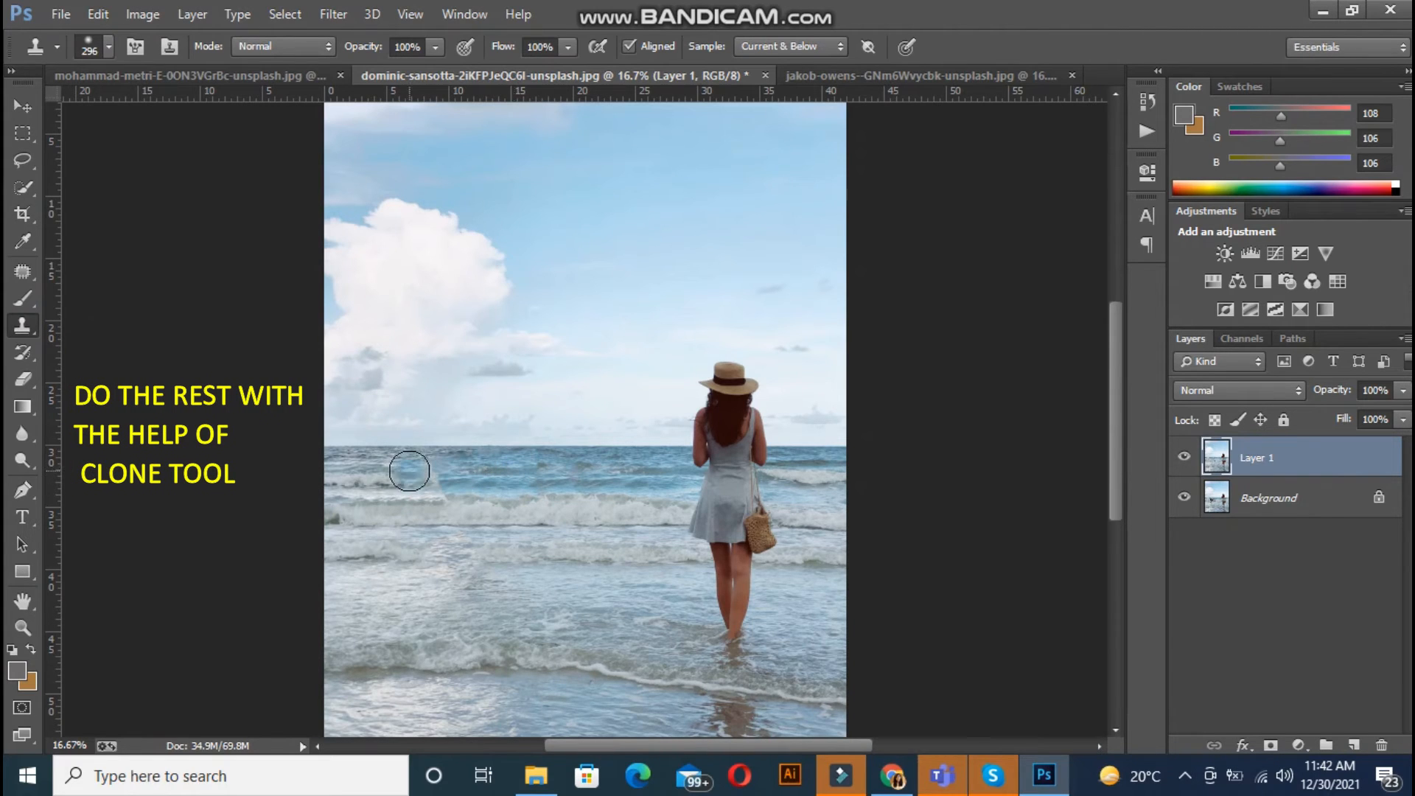
pyautogui.keyDown('alt'); pyautogui.click(402, 480); pyautogui.keyUp('alt')
pyautogui.click(435, 492)
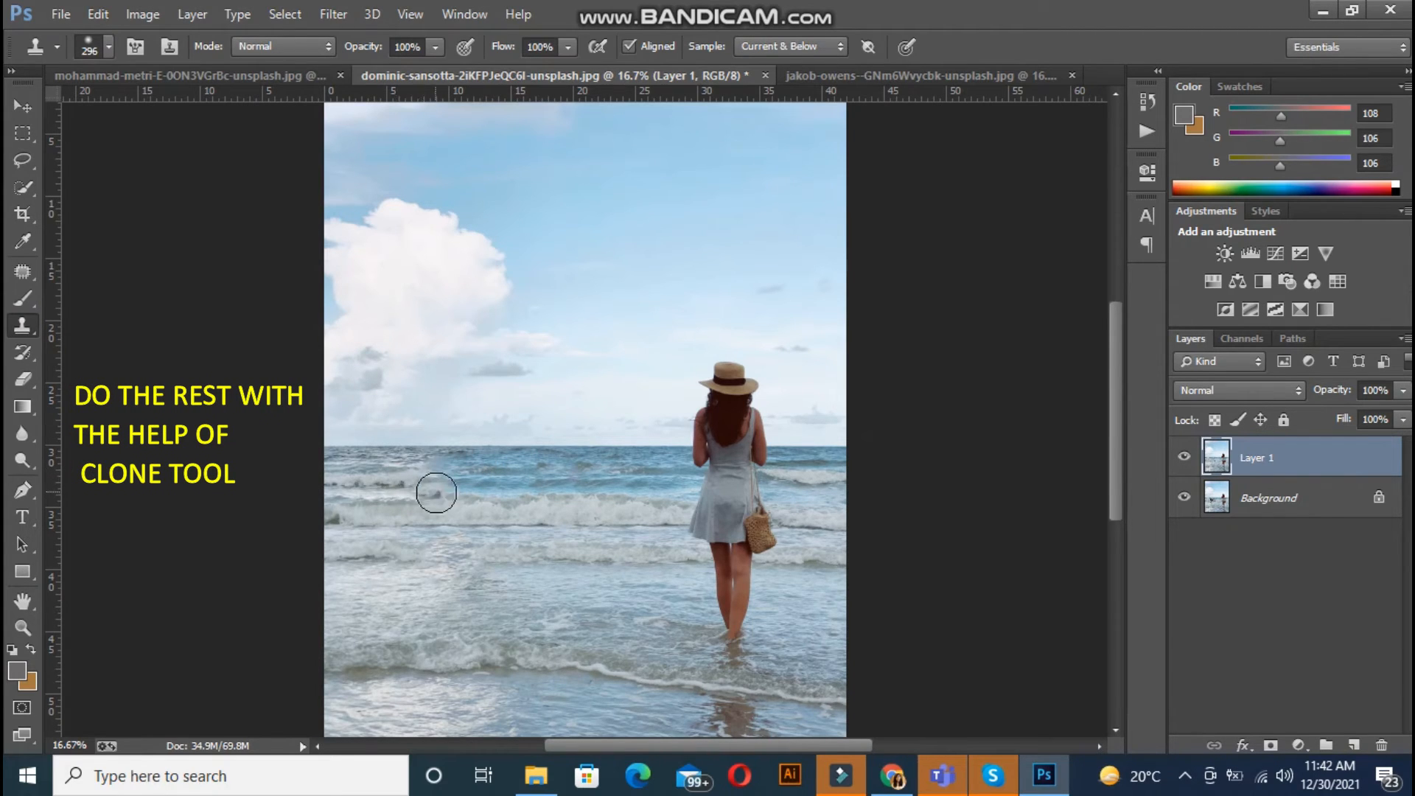
pyautogui.click(423, 476)
pyautogui.moveTo(431, 476)
pyautogui.mouseDown()
pyautogui.moveTo(555, 474)
pyautogui.moveTo(462, 477)
pyautogui.moveTo(564, 484)
pyautogui.moveTo(480, 494)
pyautogui.moveTo(576, 515)
pyautogui.moveTo(419, 520)
pyautogui.moveTo(606, 525)
pyautogui.moveTo(366, 586)
pyautogui.moveTo(600, 535)
pyautogui.moveTo(579, 558)
pyautogui.moveTo(620, 556)
pyautogui.moveTo(464, 515)
pyautogui.mouseUp()
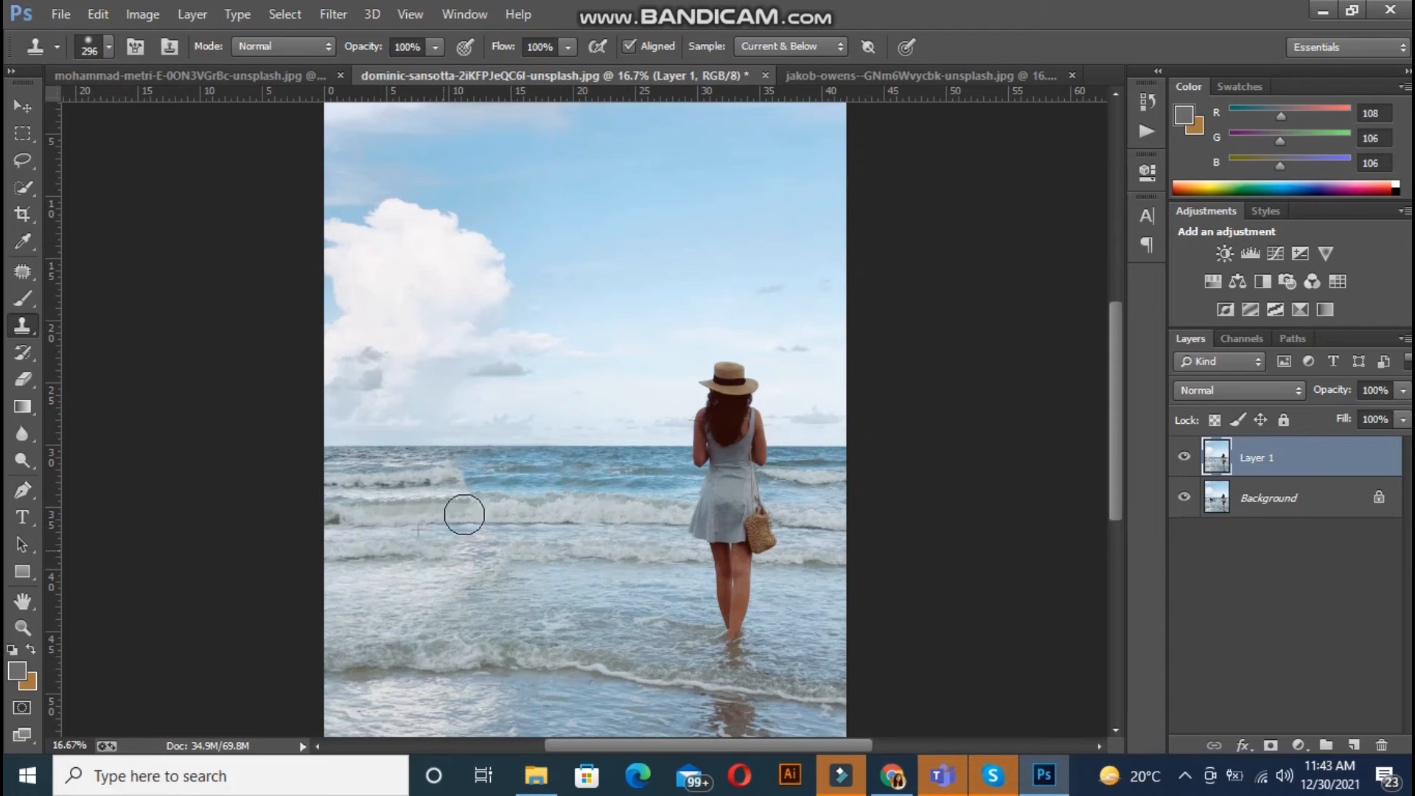
# Clone the wave crest across the filled area towards the woman, and undo the stroke that covers her dress.
pyautogui.click(387, 484)
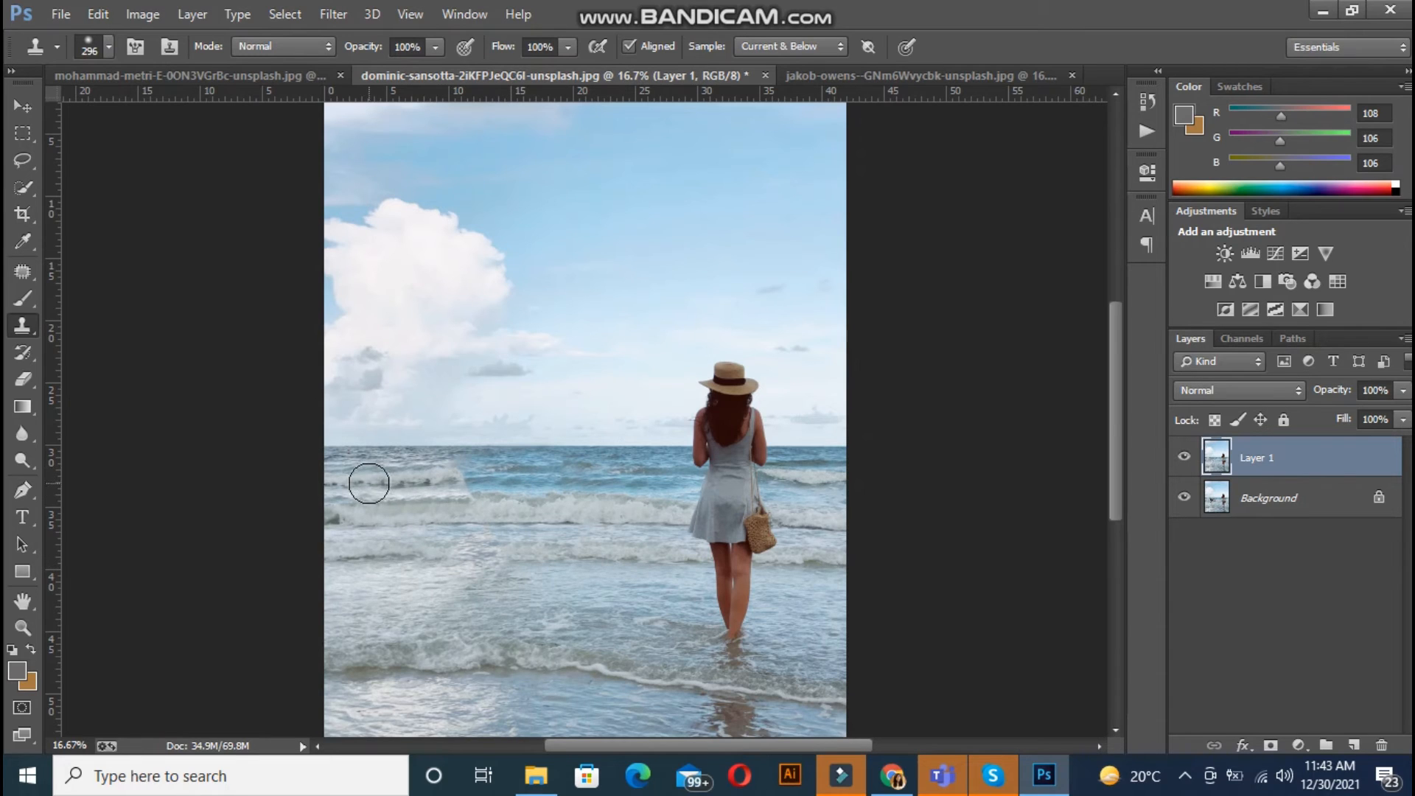
pyautogui.moveTo(368, 483)
pyautogui.mouseDown()
pyautogui.moveTo(619, 481)
pyautogui.moveTo(443, 467)
pyautogui.moveTo(506, 458)
pyautogui.moveTo(600, 461)
pyautogui.moveTo(556, 476)
pyautogui.moveTo(712, 480)
pyautogui.mouseUp()
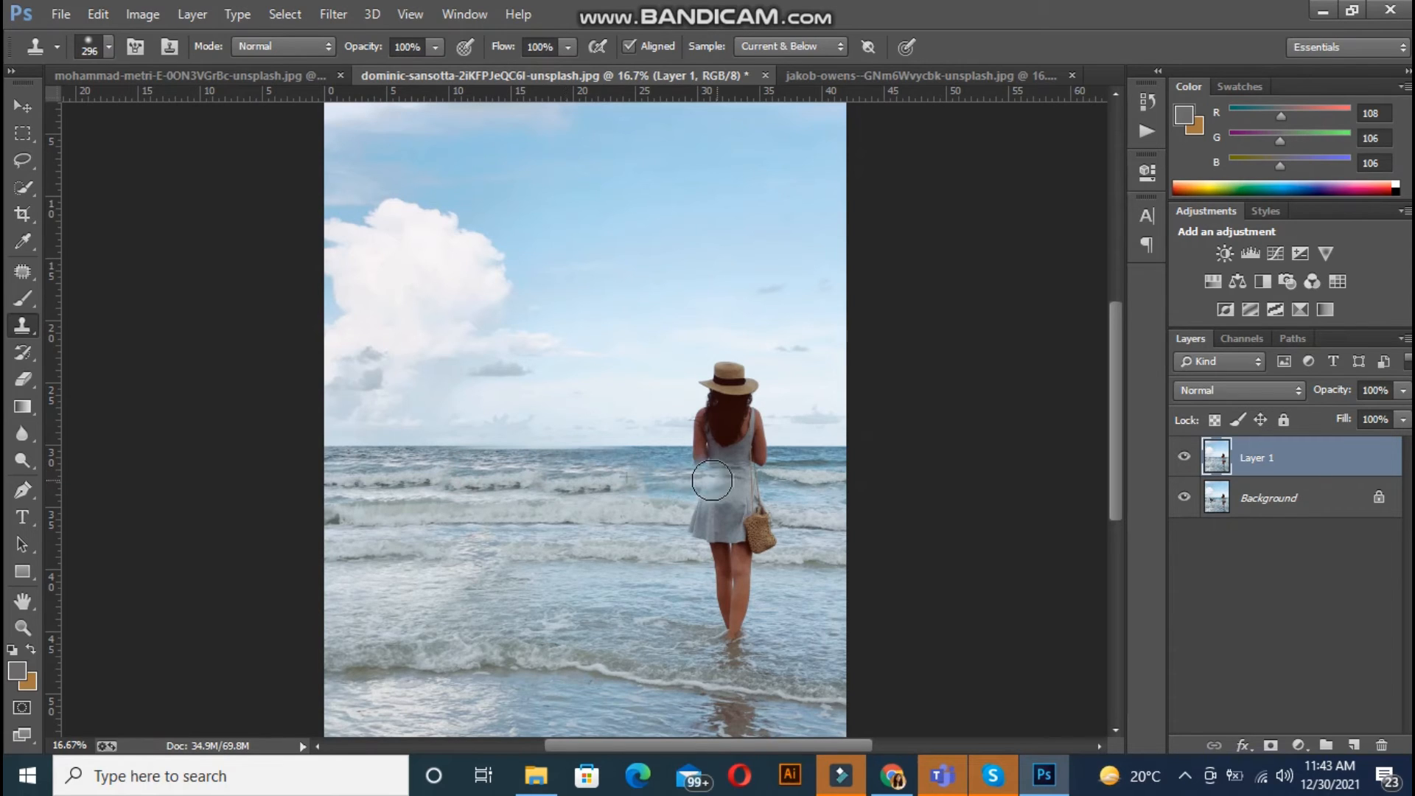
pyautogui.hotkey('ctrl', 'z')
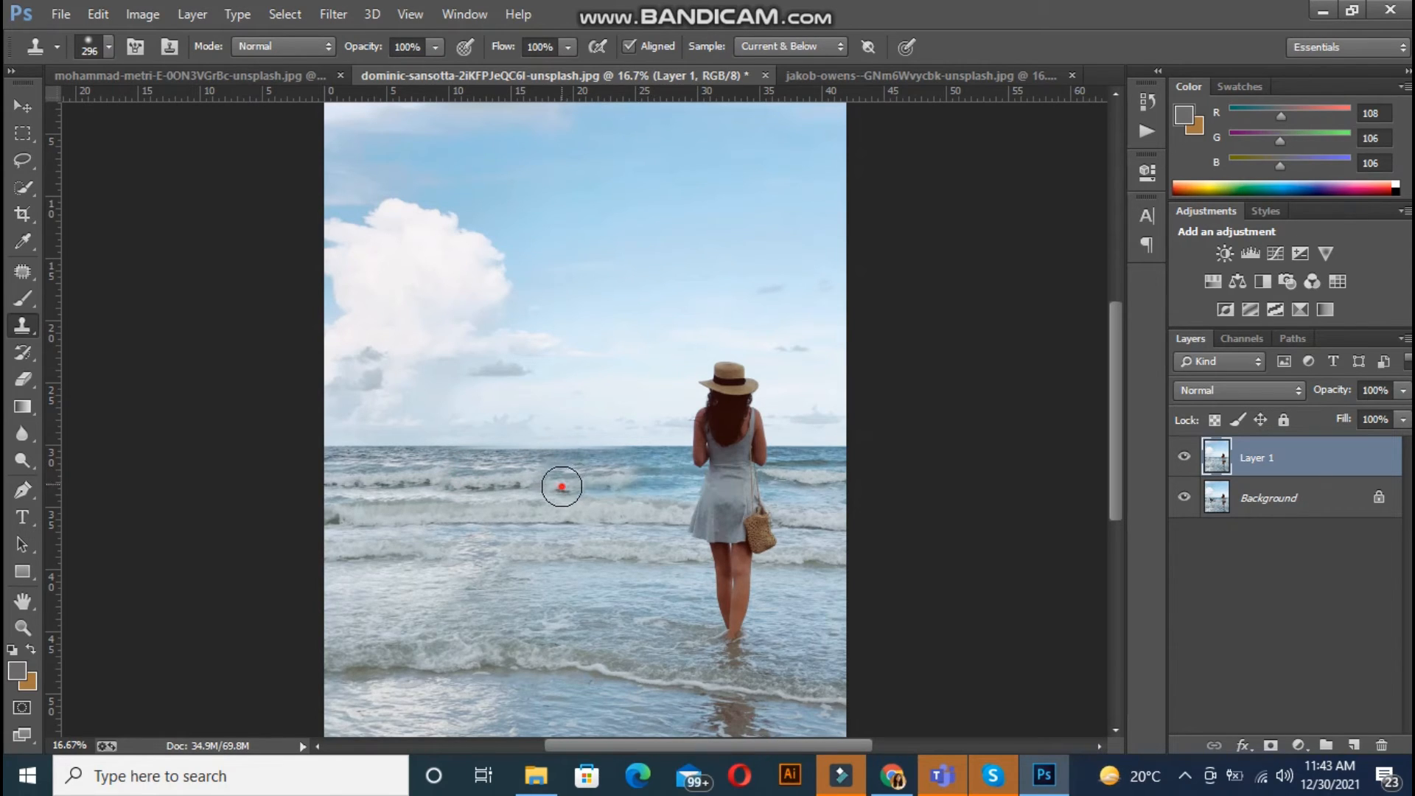
# Clone one more stretch of wave crest towards the woman, and compare the retouched layer with the original beach photo.
pyautogui.moveTo(562, 487)
pyautogui.mouseDown()
pyautogui.moveTo(670, 489)
pyautogui.moveTo(499, 474)
pyautogui.moveTo(663, 461)
pyautogui.moveTo(663, 484)
pyautogui.mouseUp()
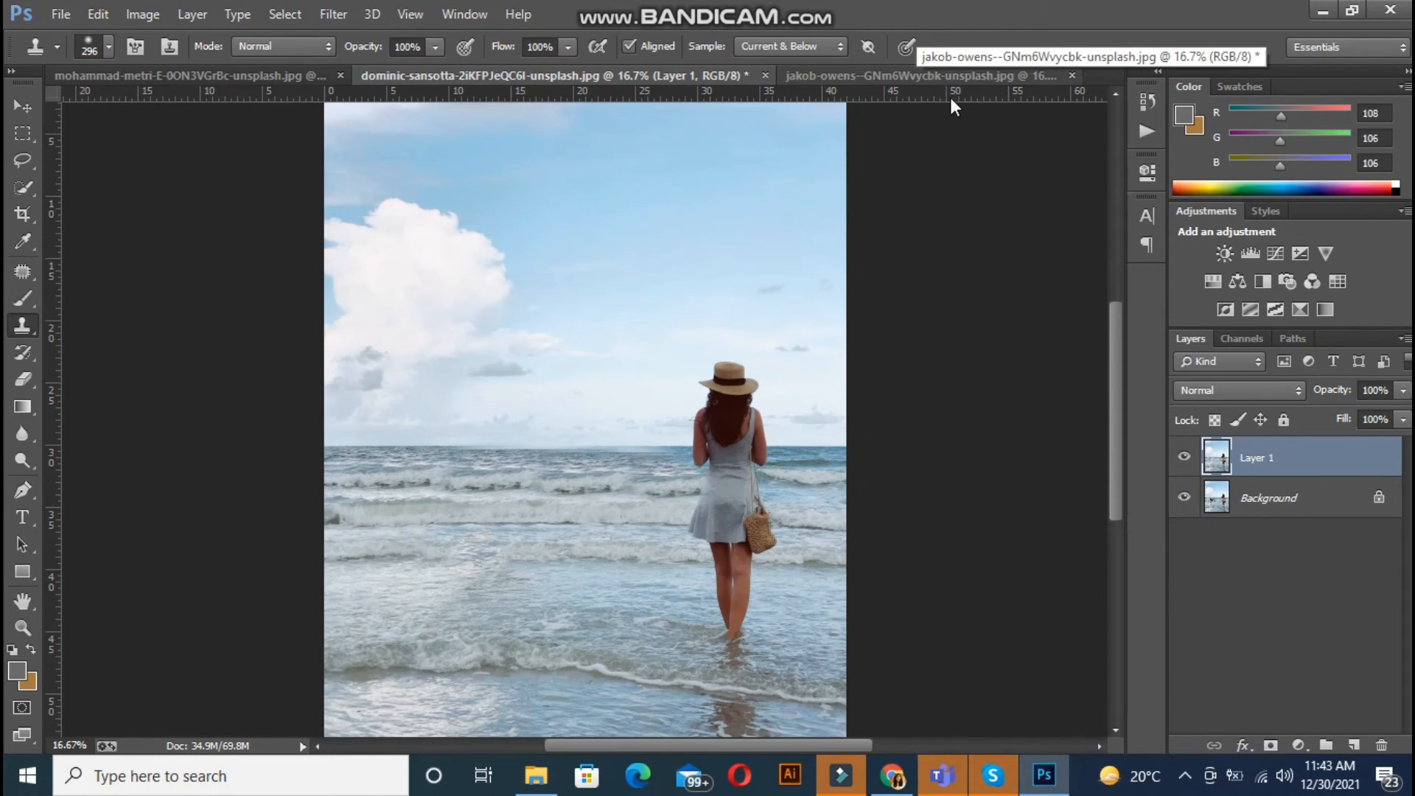
pyautogui.click(1181, 453)
pyautogui.click(1181, 454)
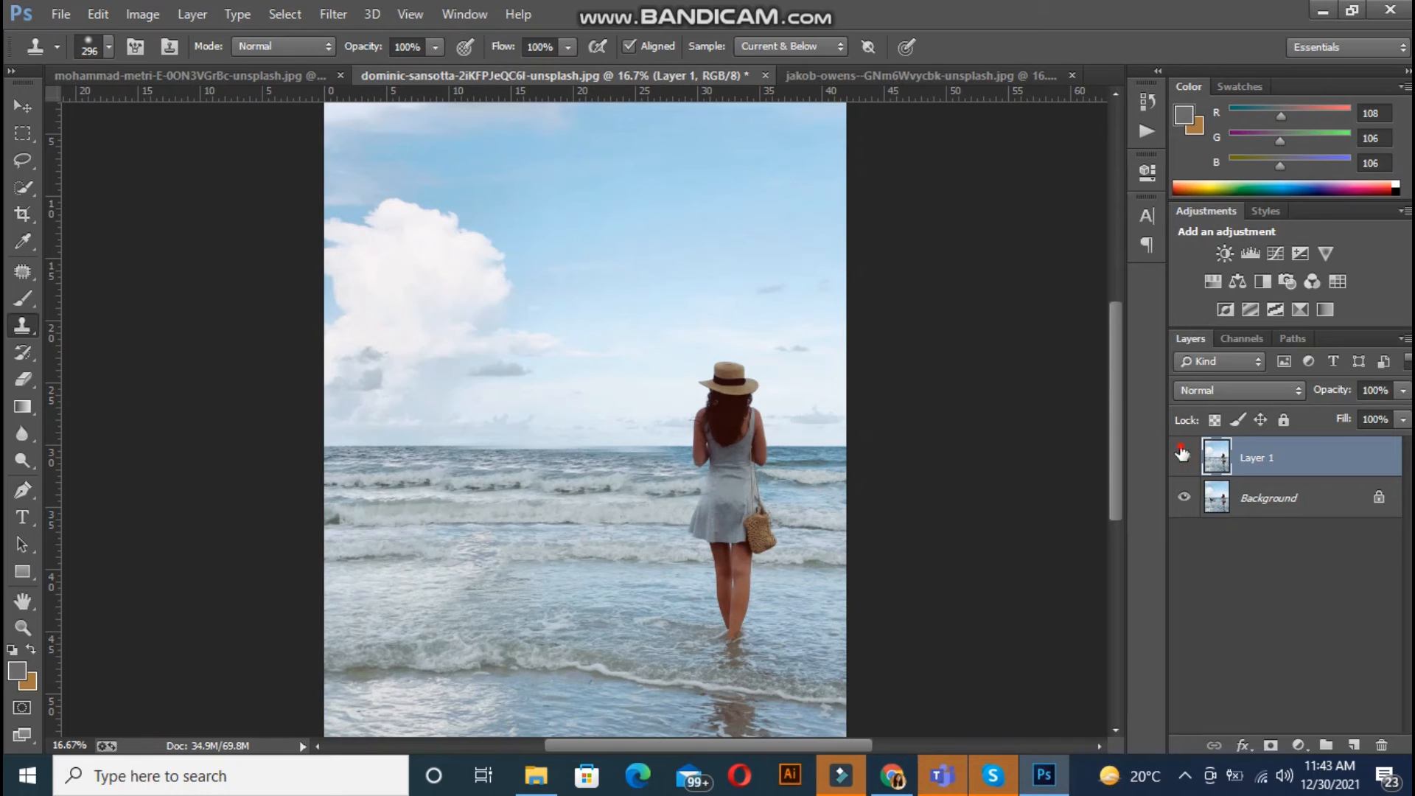
pyautogui.click(1182, 455)
pyautogui.click(1182, 454)
pyautogui.click(1183, 459)
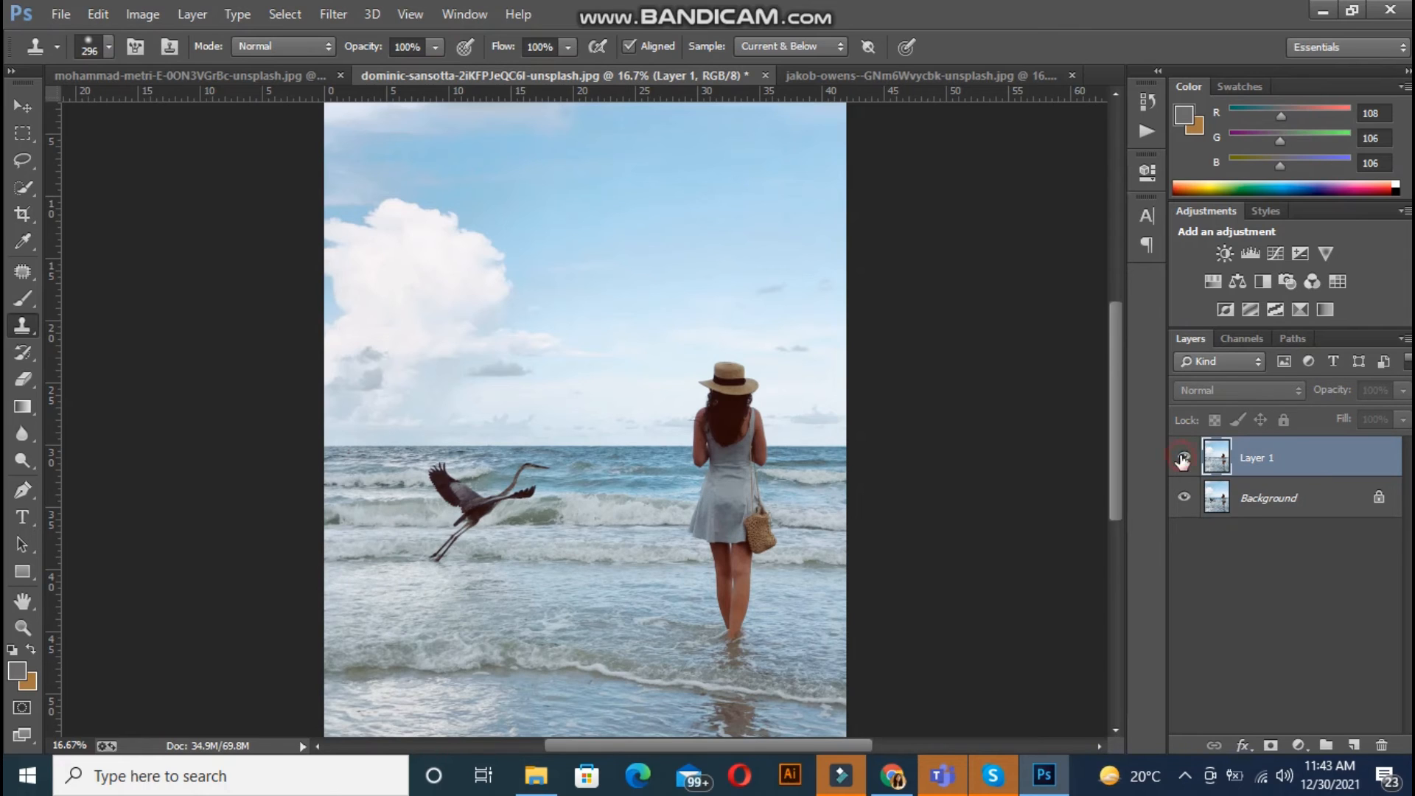
pyautogui.click(1183, 457)
# Switch to the desert photo with the floating camera and duplicate its background layer.
pyautogui.click(811, 79)
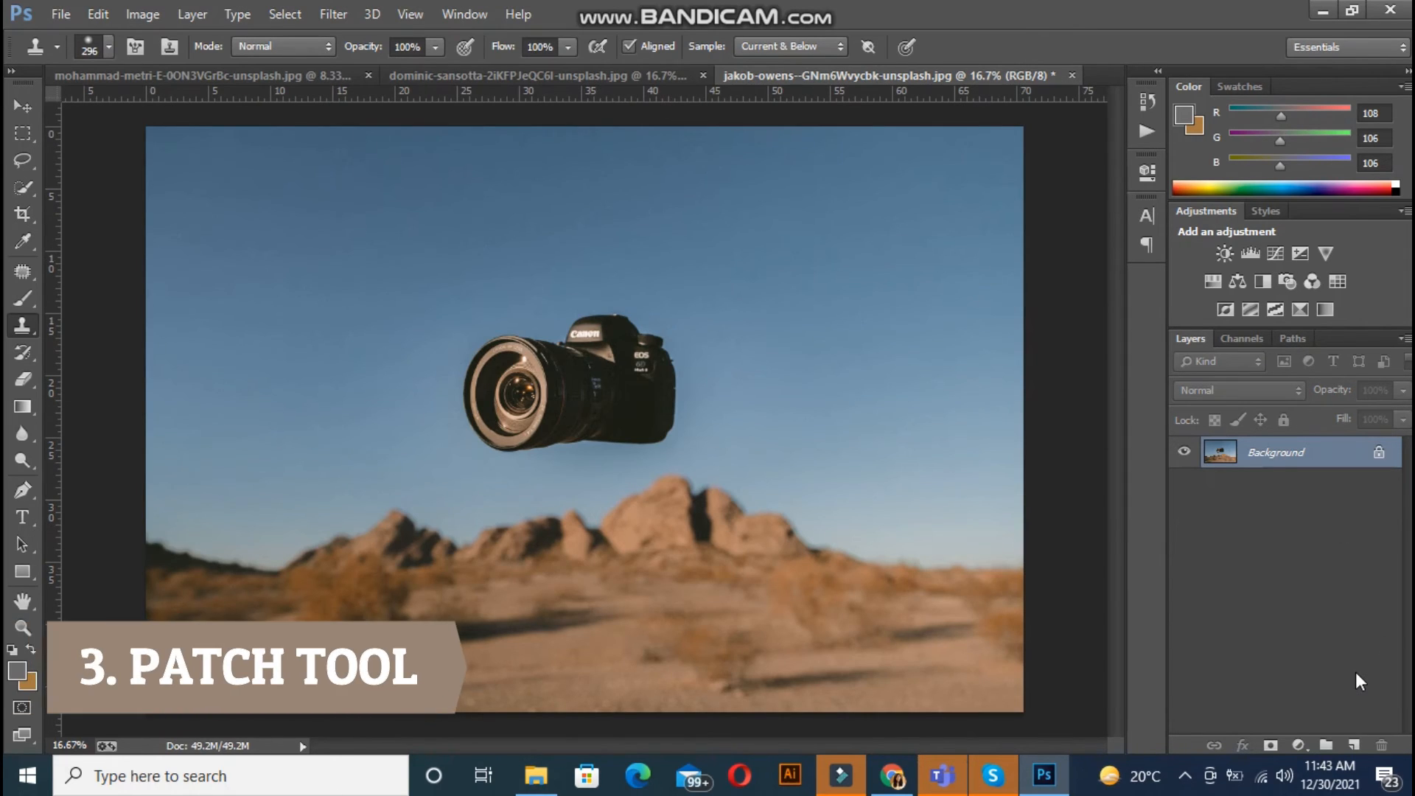
pyautogui.hotkey('ctrl', 'j')
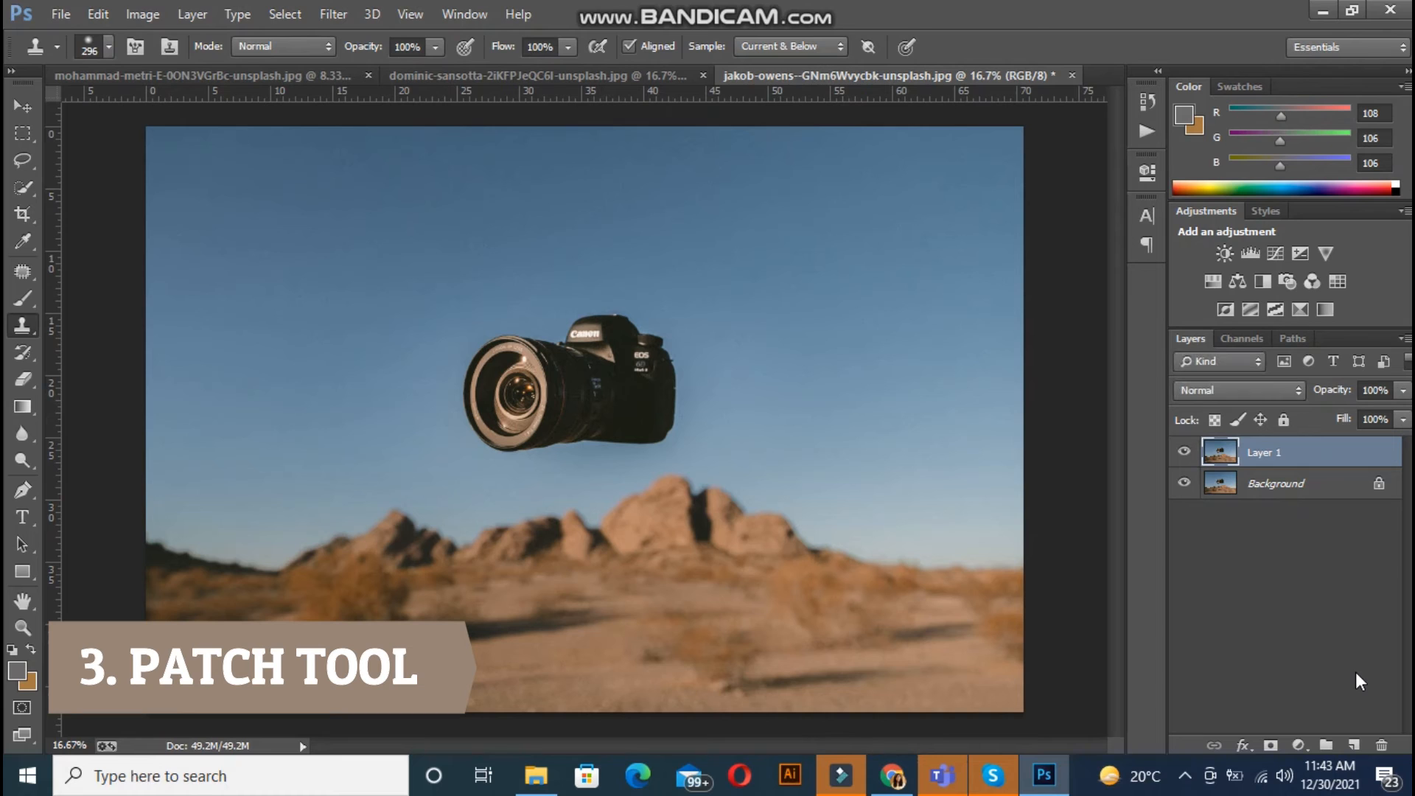
# Activate the Patch tool with Content-Aware patching and Medium adaptation.
pyautogui.click(16, 109)
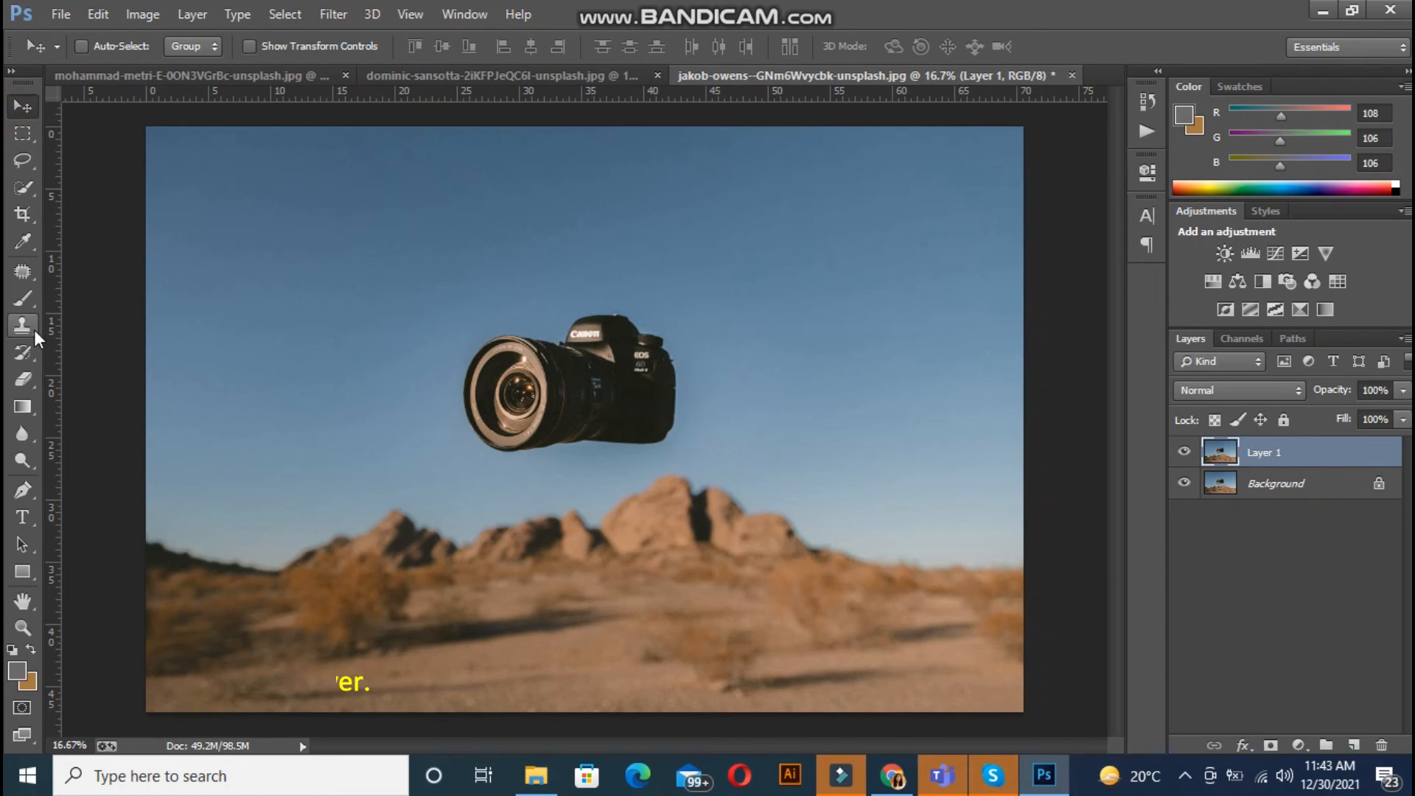
pyautogui.click(23, 277)
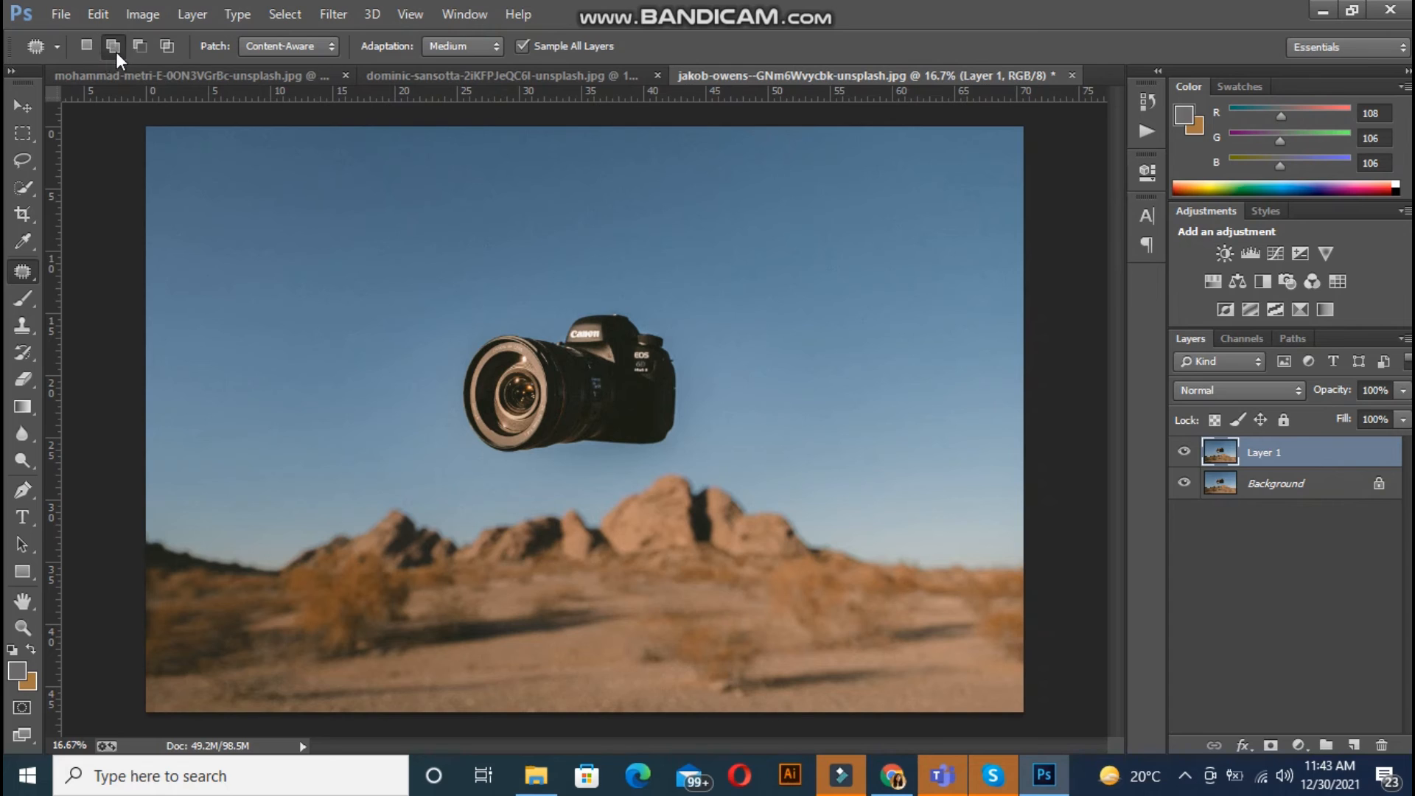
pyautogui.click(317, 46)
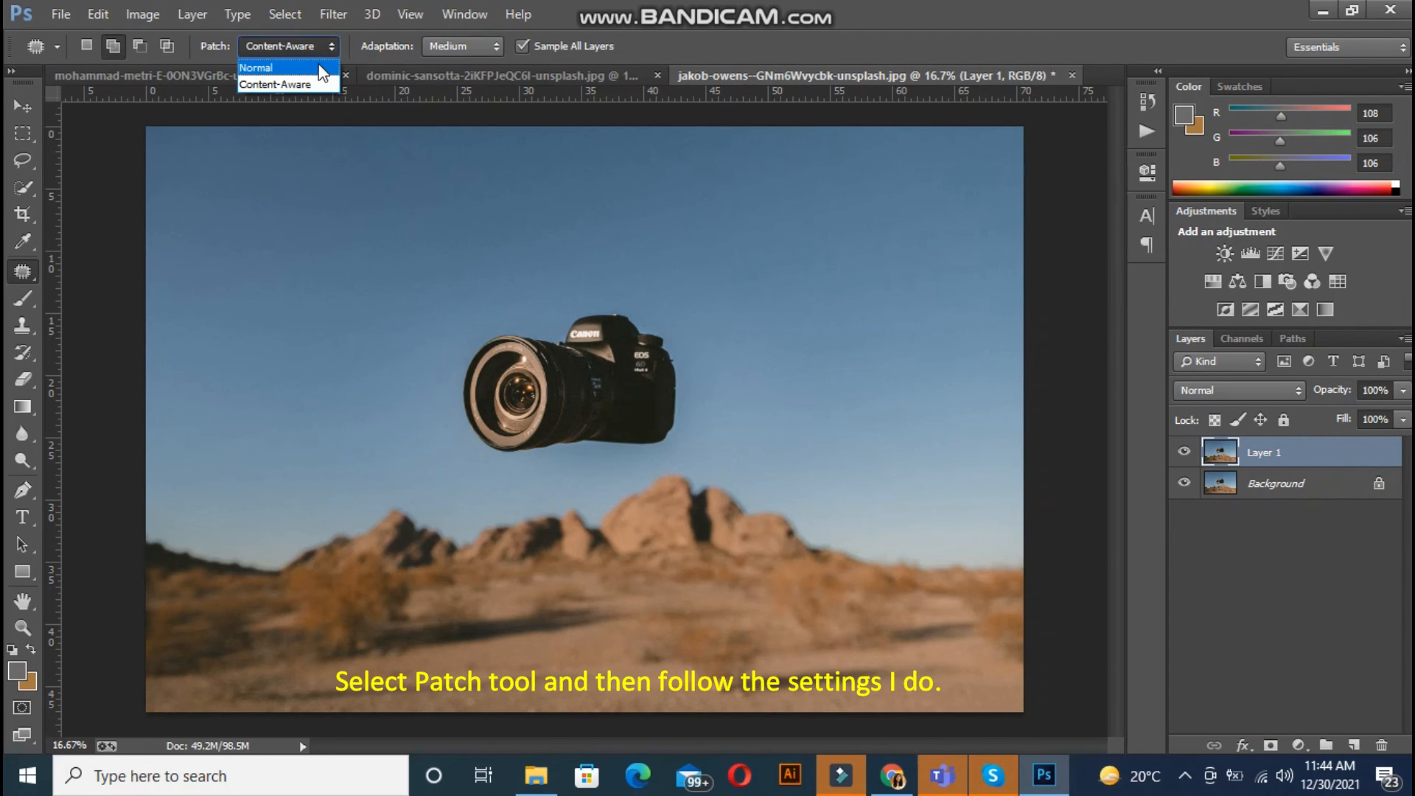
pyautogui.click(295, 84)
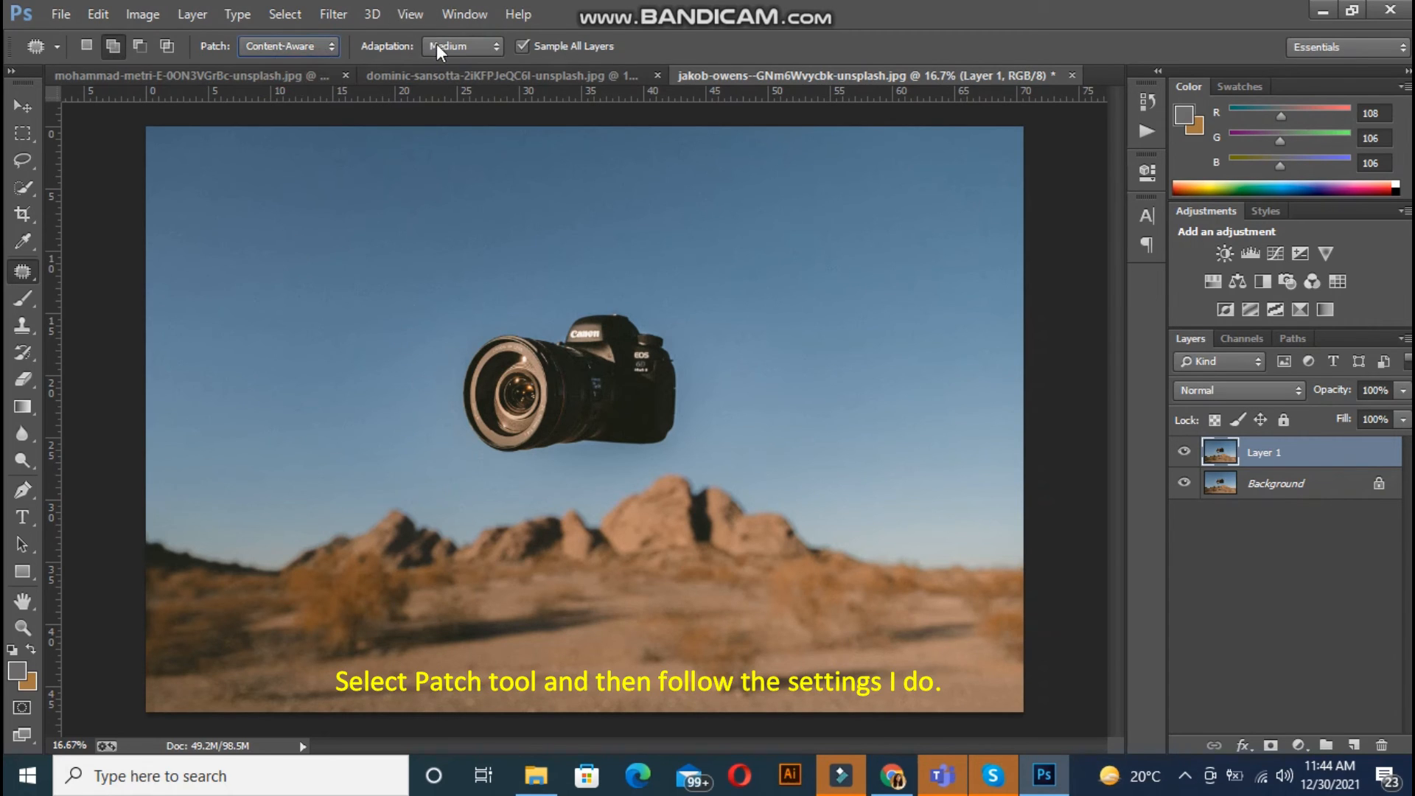
pyautogui.click(436, 48)
pyautogui.click(434, 48)
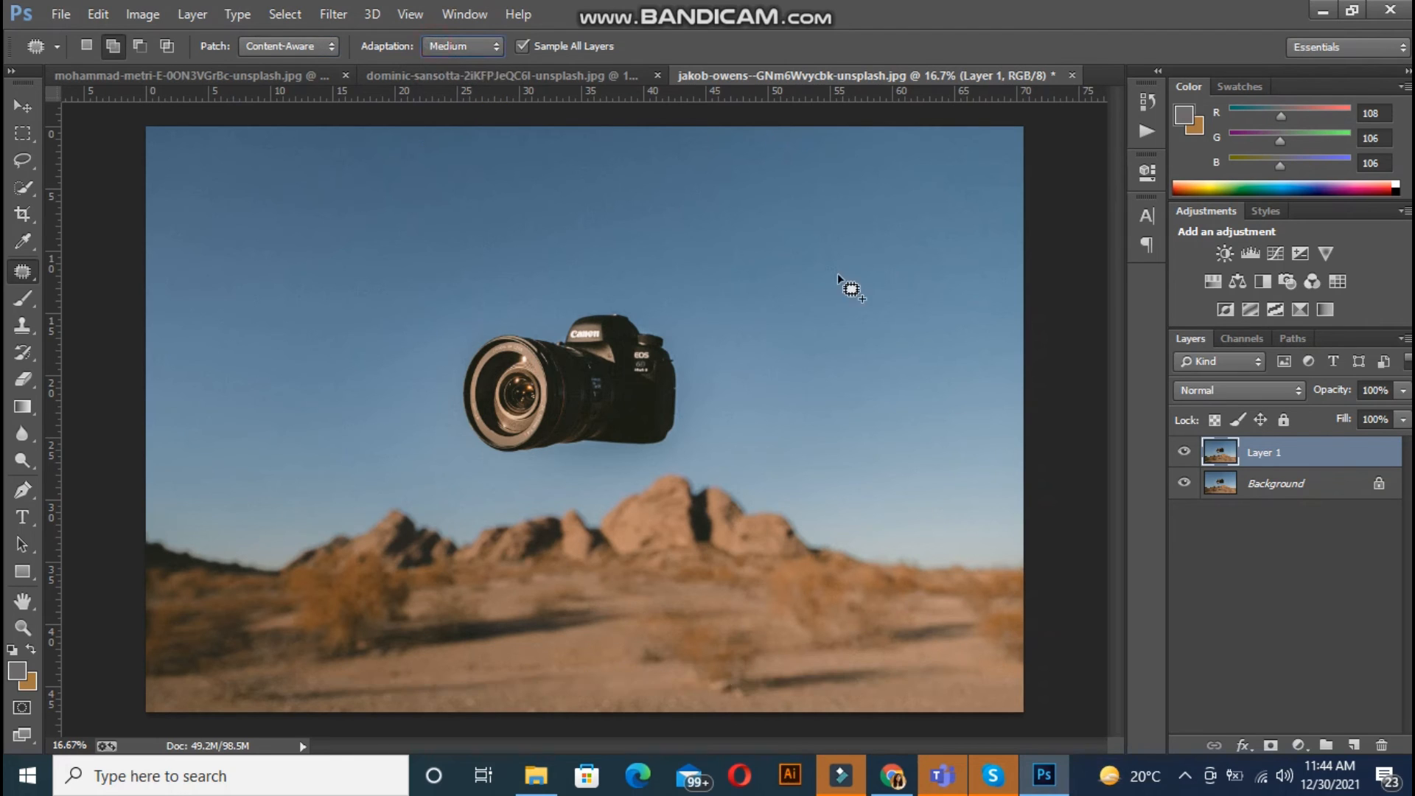
# Outline the floating camera loosely, patch it with the clear sky to its upper left, and clear the selection.
pyautogui.moveTo(445, 332)
pyautogui.mouseDown()
pyautogui.moveTo(587, 260)
pyautogui.moveTo(658, 277)
pyautogui.moveTo(699, 334)
pyautogui.moveTo(691, 456)
pyautogui.moveTo(465, 457)
pyautogui.mouseUp()
pyautogui.moveTo(443, 325); pyautogui.dragTo(444, 330)
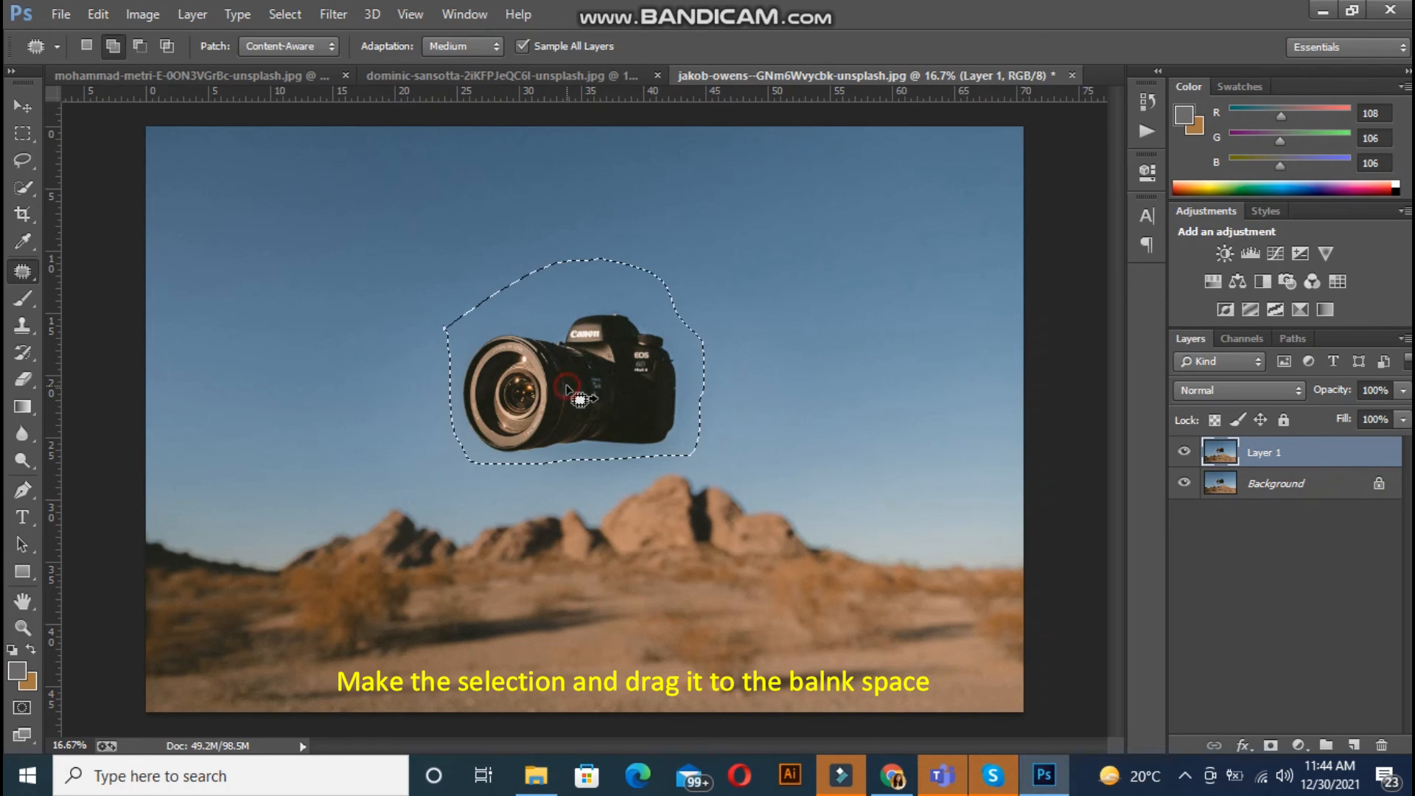
pyautogui.moveTo(543, 379)
pyautogui.mouseDown()
pyautogui.moveTo(457, 325)
pyautogui.moveTo(294, 286)
pyautogui.mouseUp()
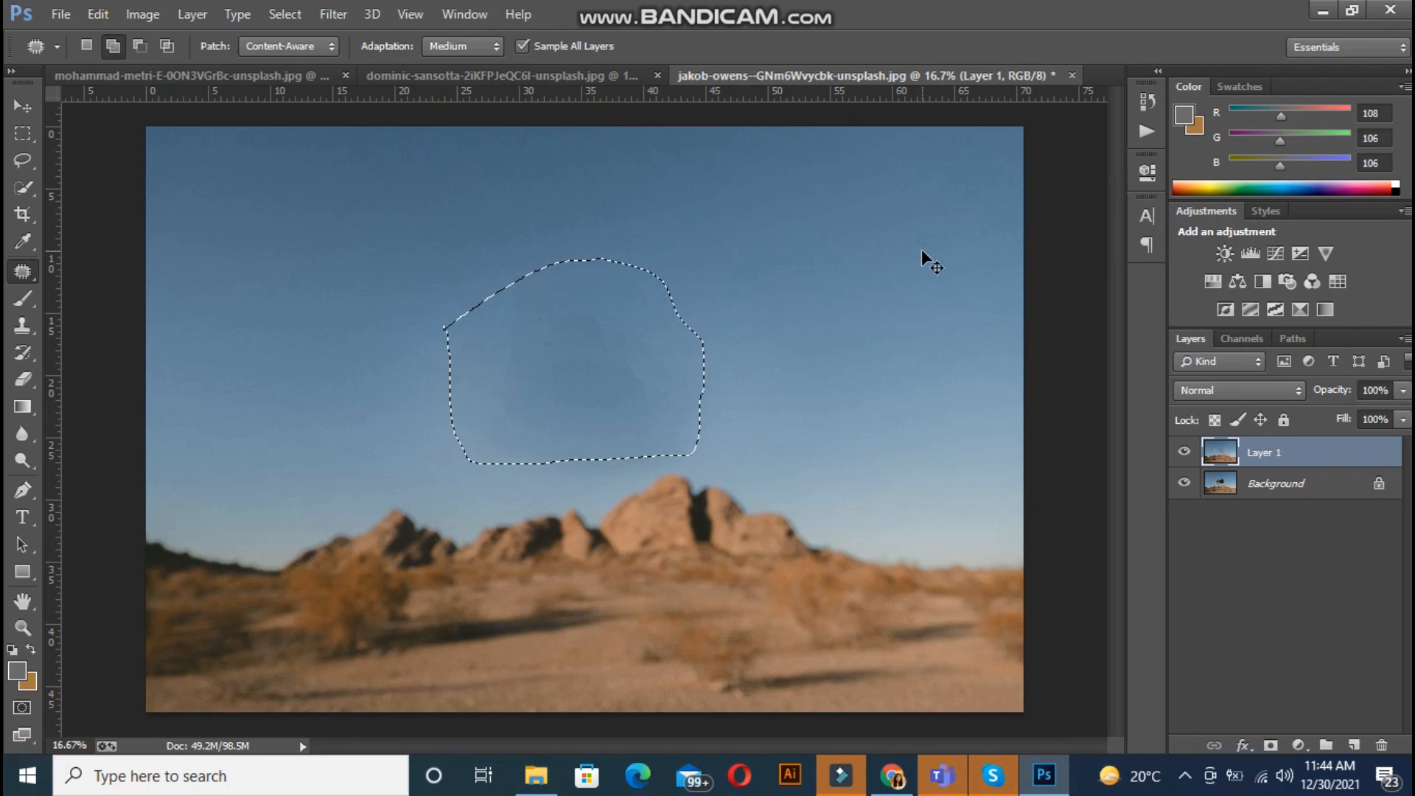
pyautogui.hotkey('ctrl', 'd')
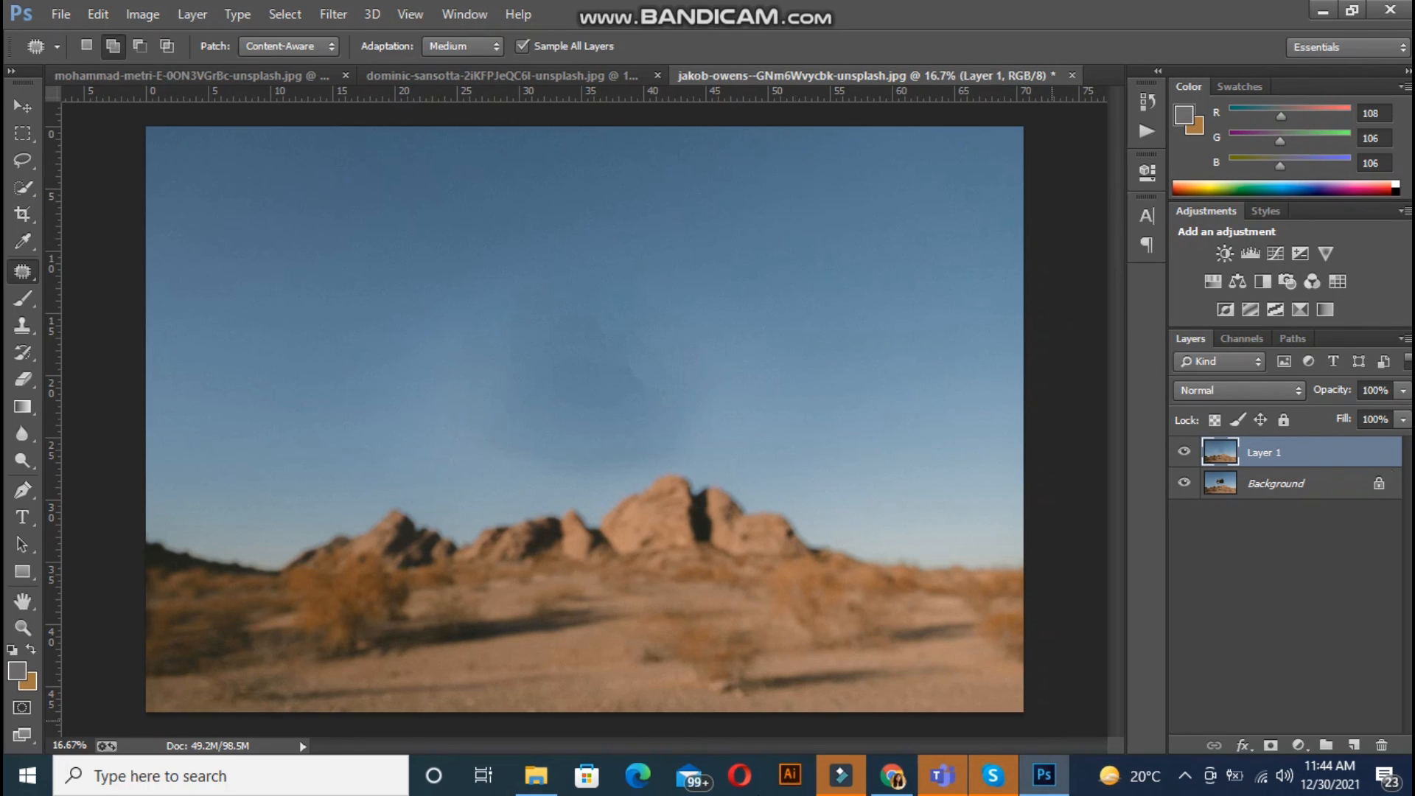
# Compare the patched desert layer with the original by toggling its visibility, with the whole photo fitted in view.
pyautogui.click(1185, 453)
pyautogui.click(1186, 452)
pyautogui.click(1185, 453)
pyautogui.click(1185, 452)
pyautogui.hotkey('ctrl', '0')
pyautogui.click(1183, 452)
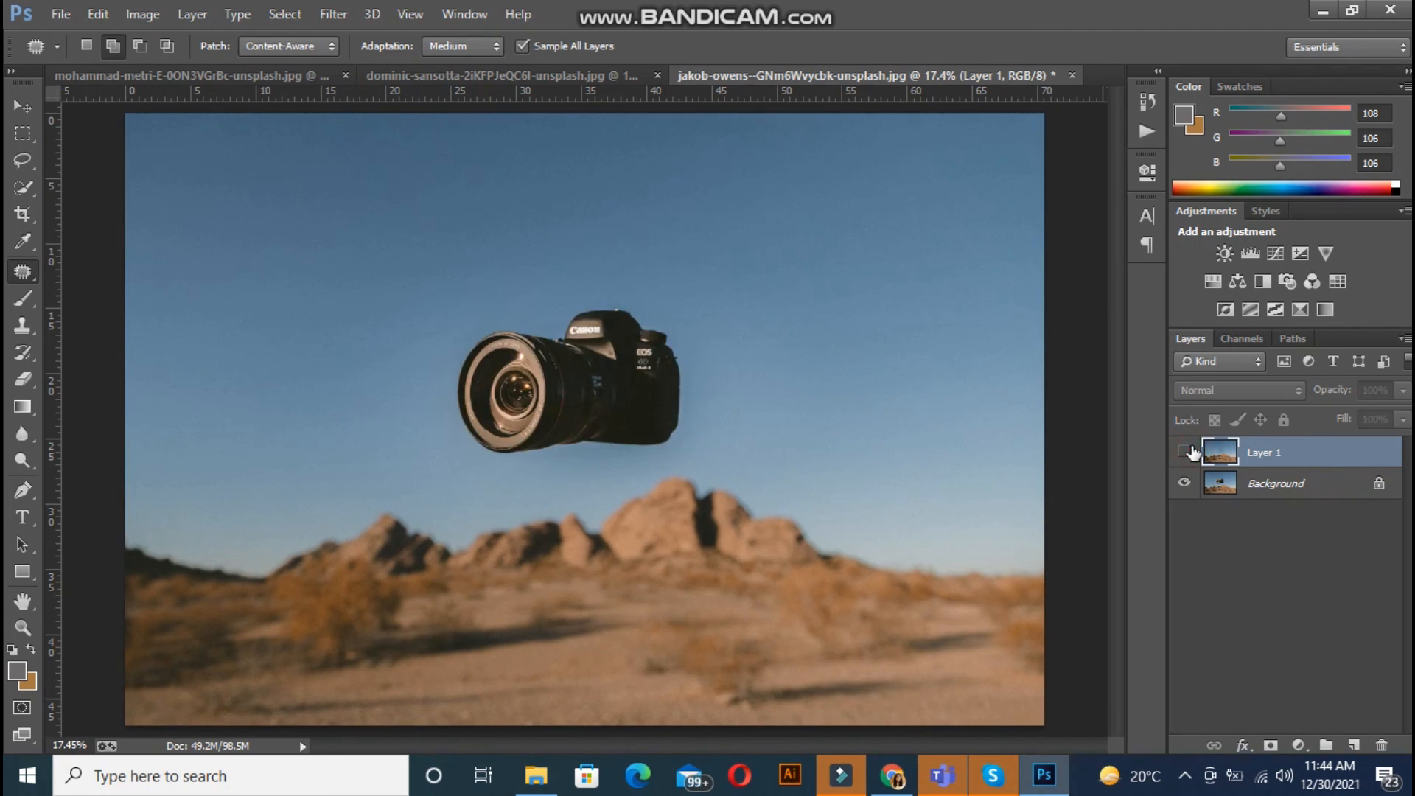
pyautogui.click(1183, 453)
# Review the shoe, beach and desert photos in turn, comparing each retouched layer with its original.
pyautogui.click(278, 76)
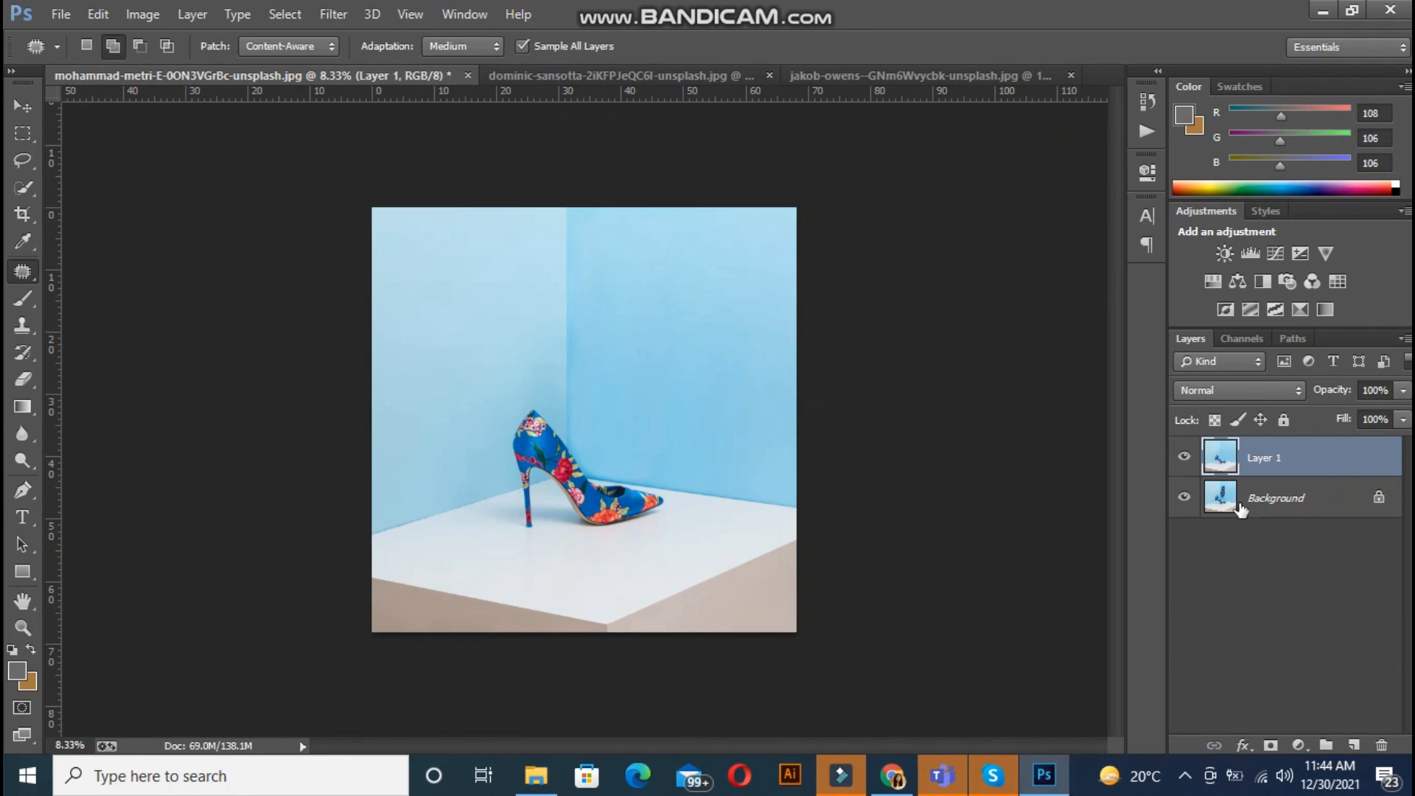
pyautogui.click(1183, 456)
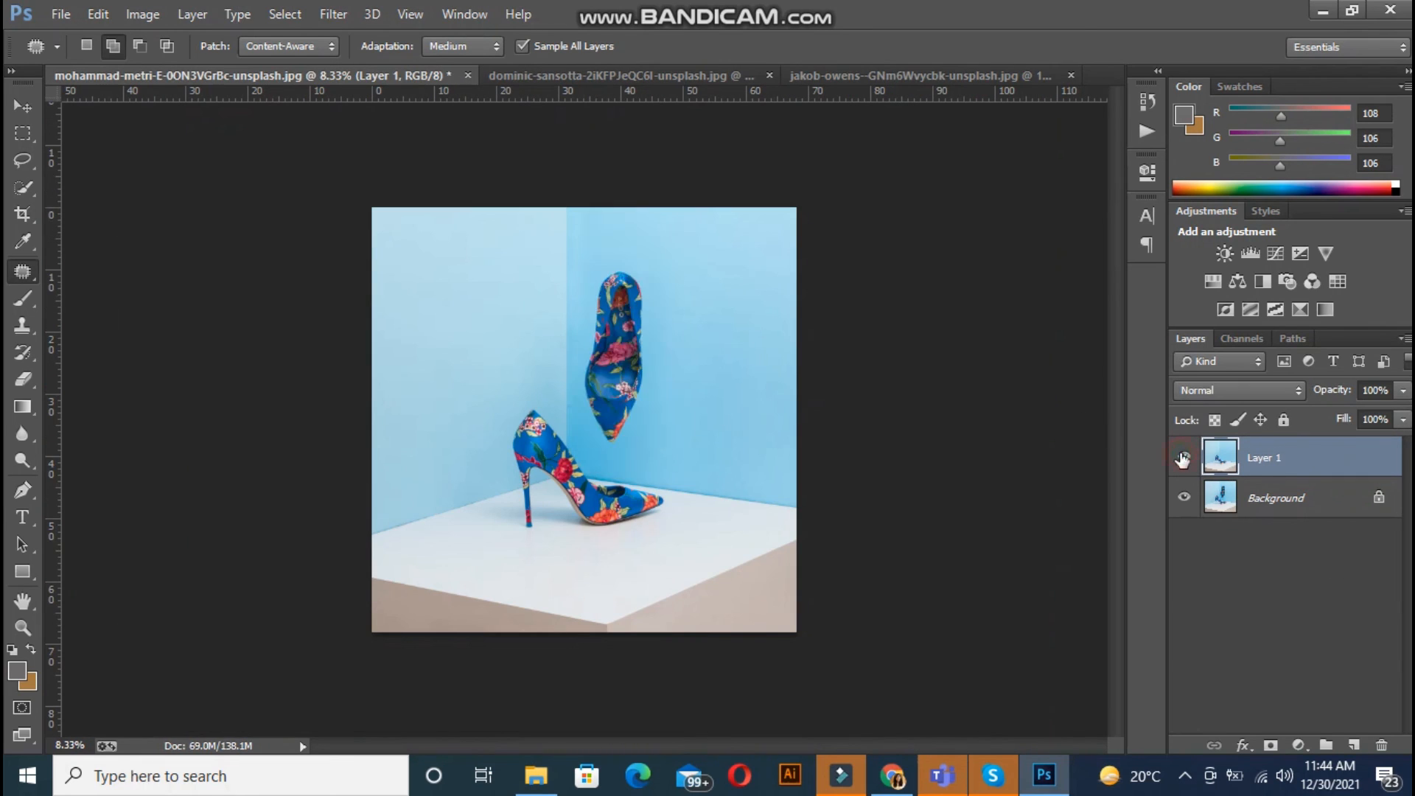
pyautogui.click(1183, 455)
pyautogui.click(532, 77)
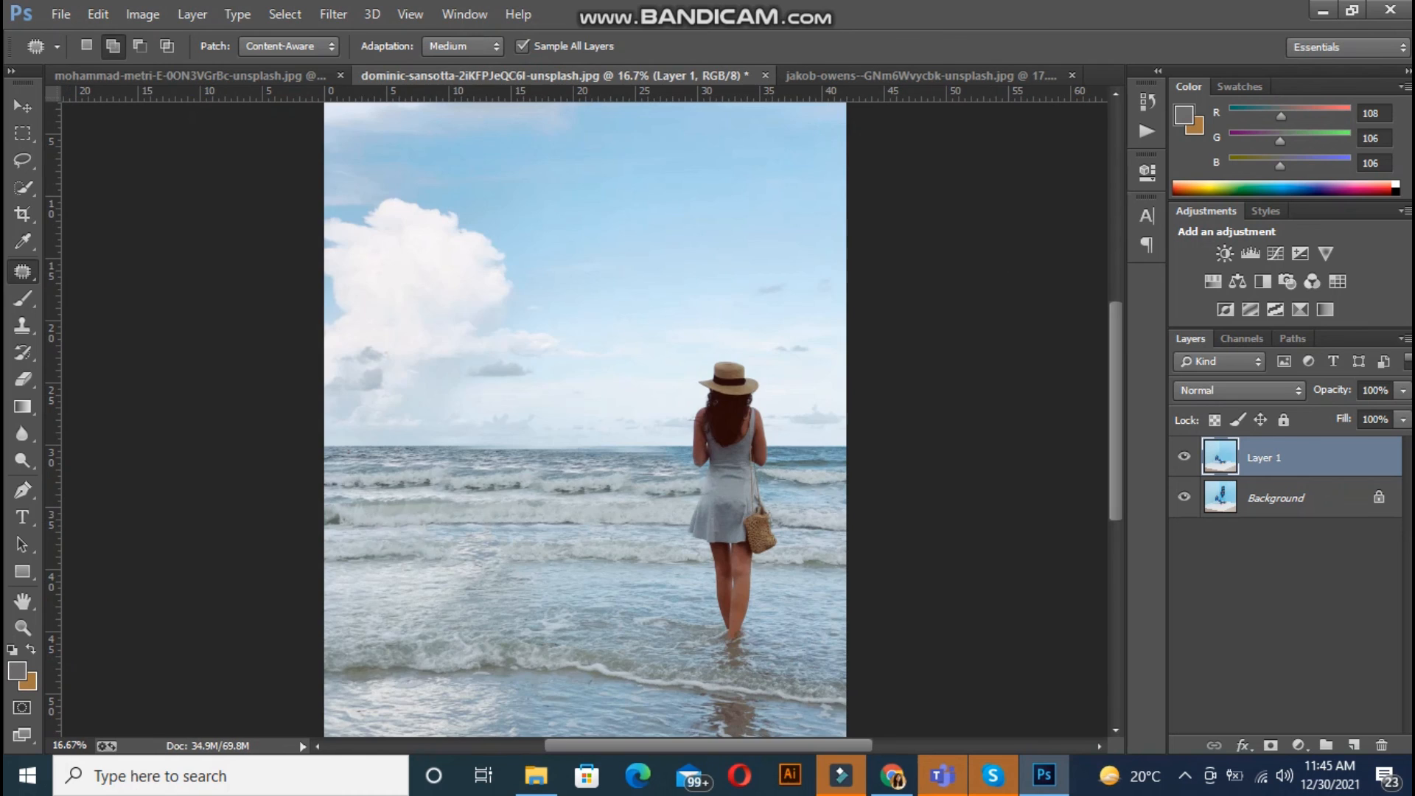
pyautogui.click(1184, 457)
pyautogui.click(1185, 457)
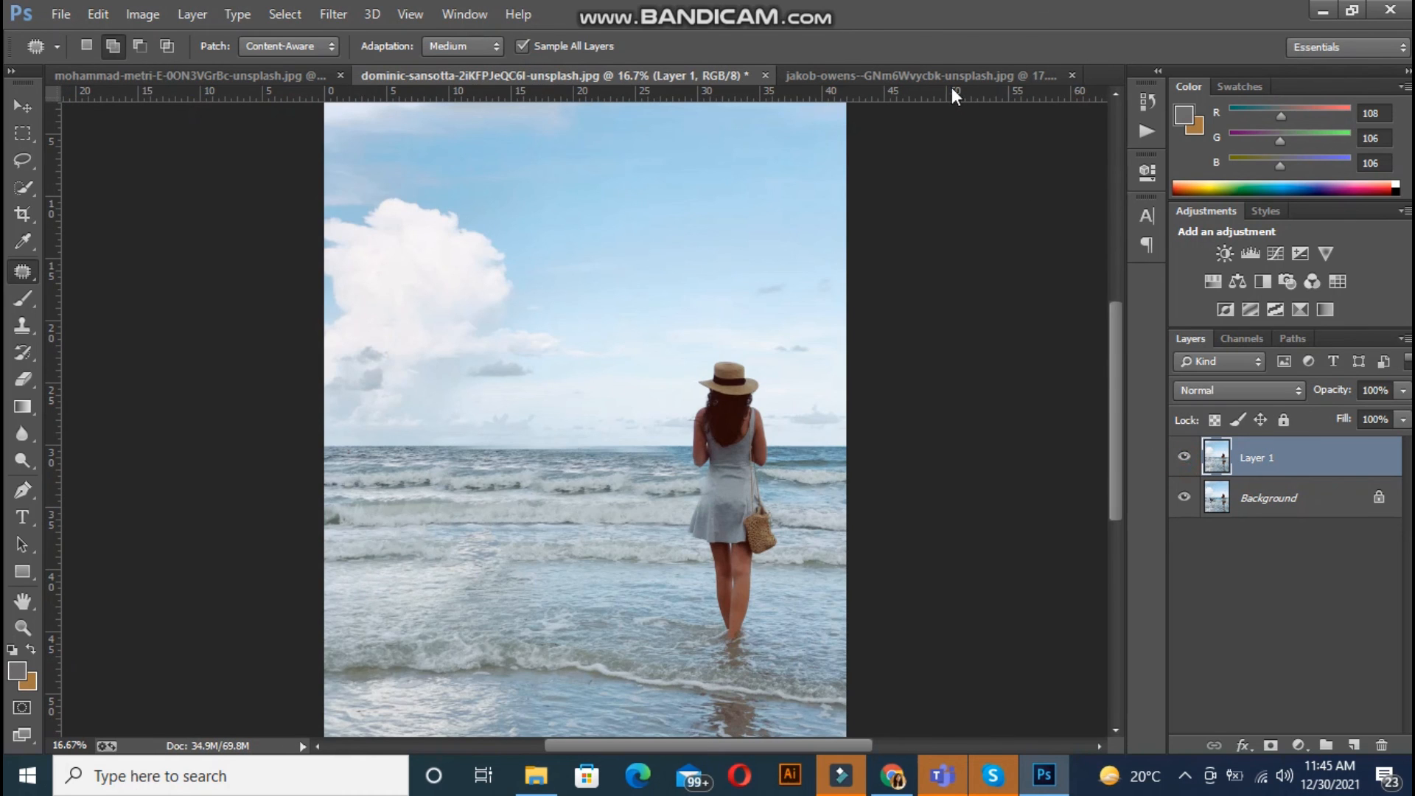
pyautogui.click(919, 78)
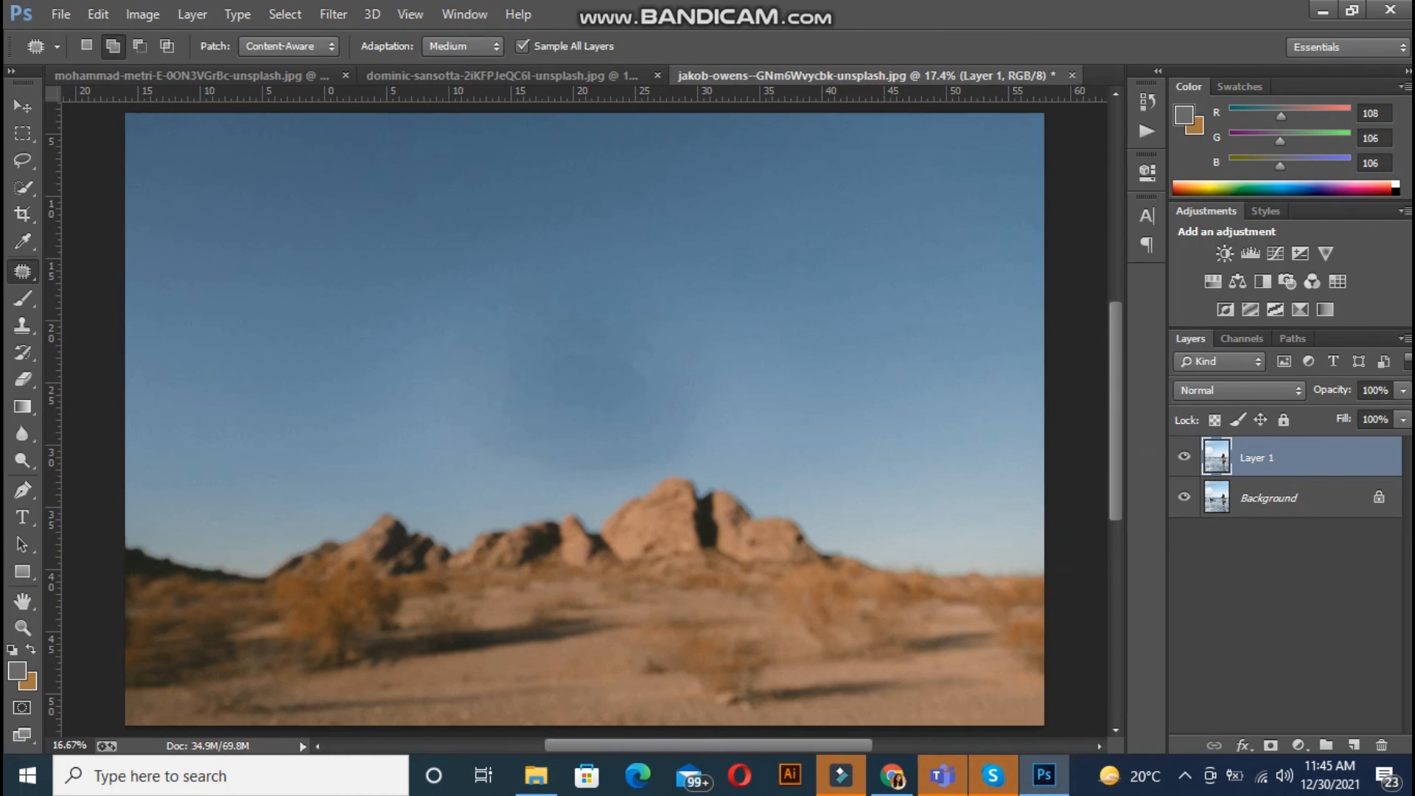
pyautogui.click(1179, 455)
pyautogui.click(1179, 455)
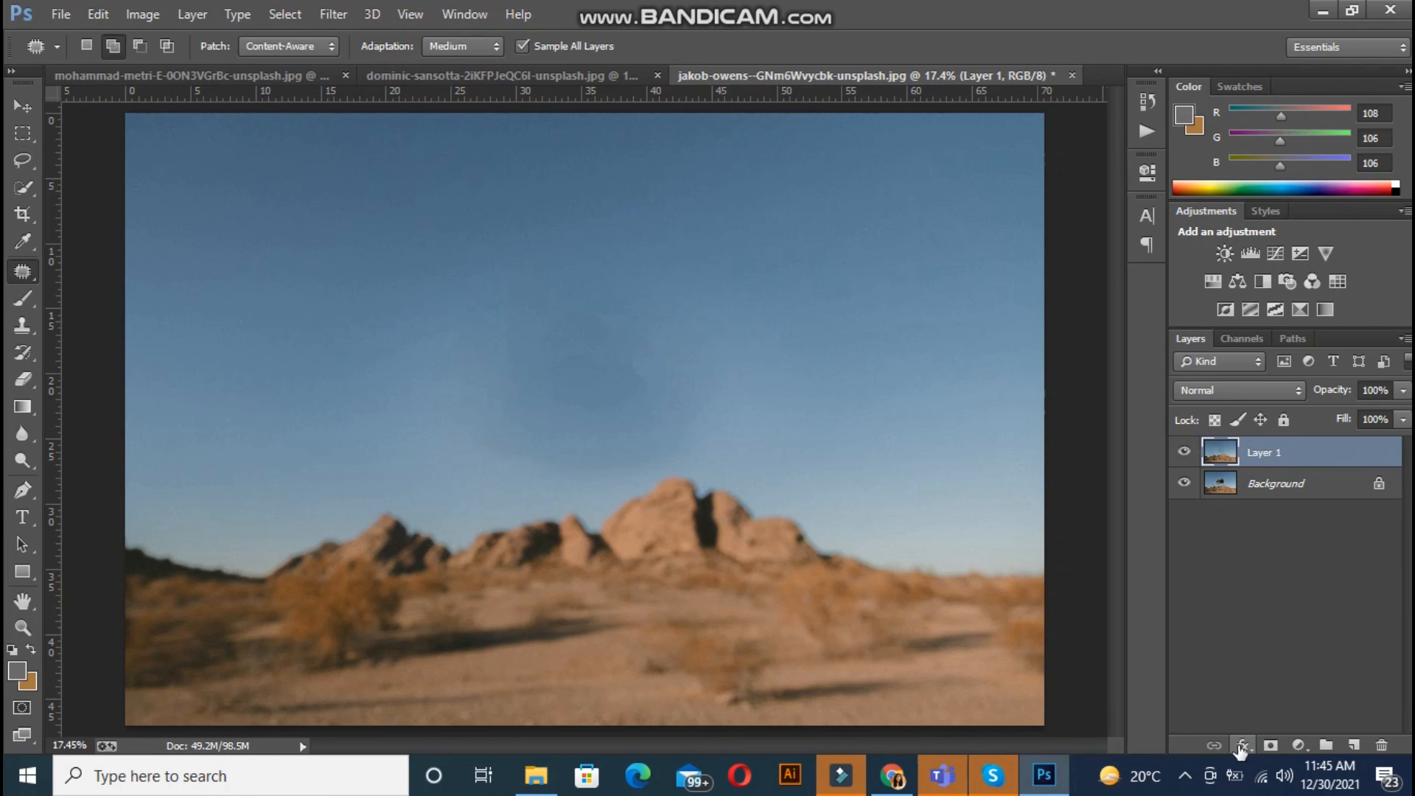